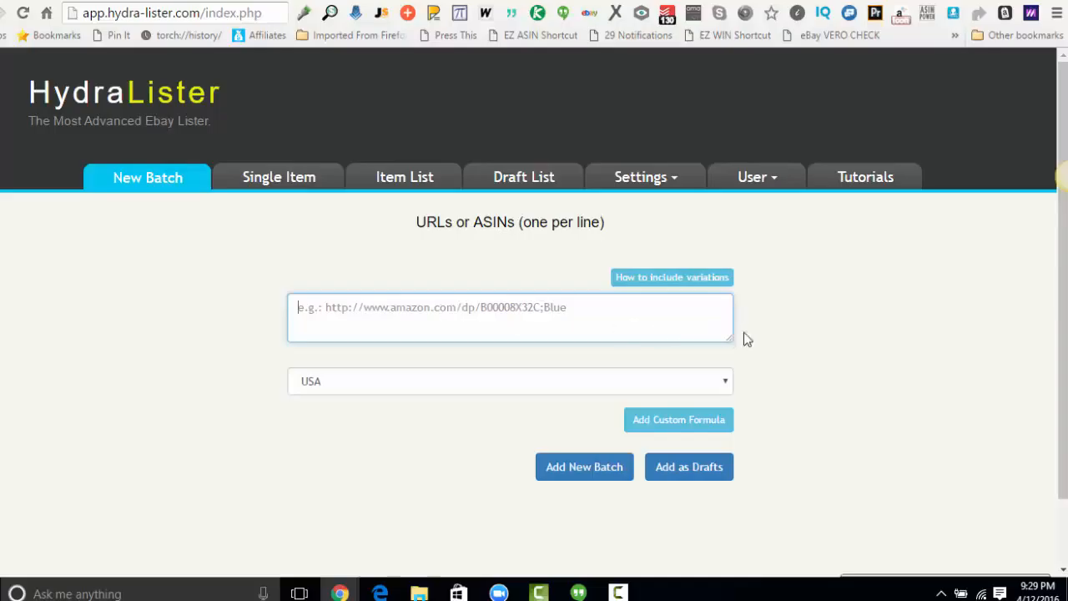
Enlarge the batch URL box and copy the page address of the Furniture of America Danbury TV console on Overstock.
{"action": "left_click_drag", "start_coordinate": [729, 339], "coordinate": [730, 423]}
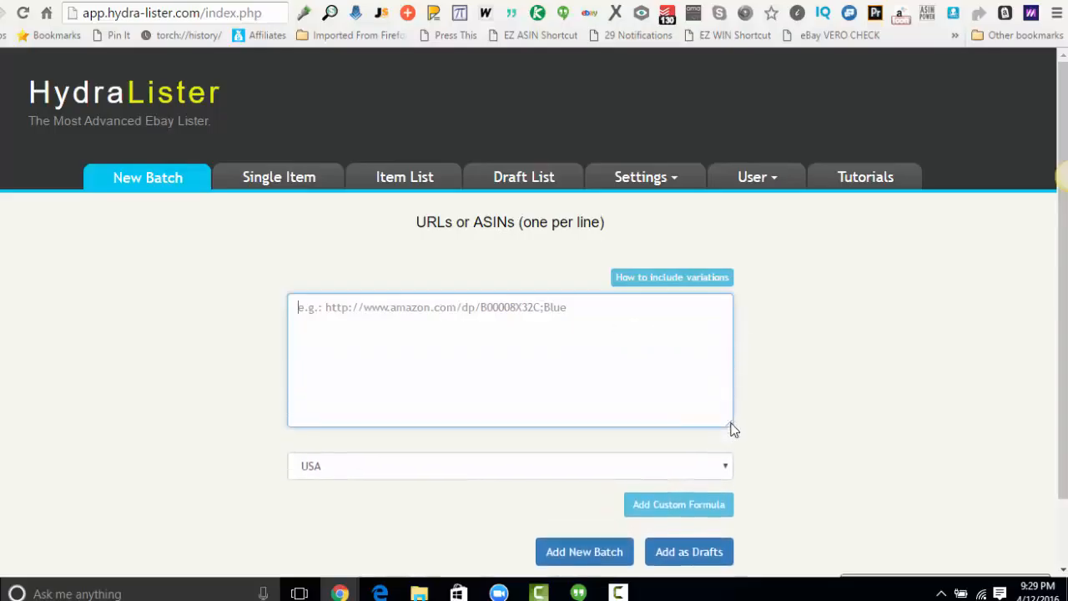
{"action": "left_click", "coordinate": [473, 307]}
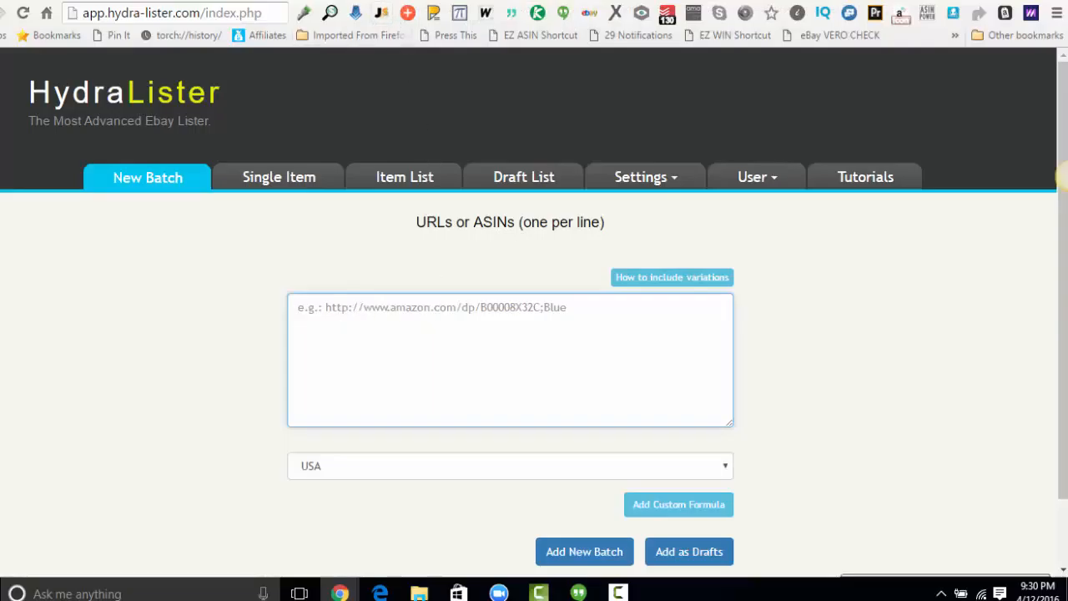
{"action": "left_click", "coordinate": [355, 0]}
{"action": "left_click", "coordinate": [252, 13]}
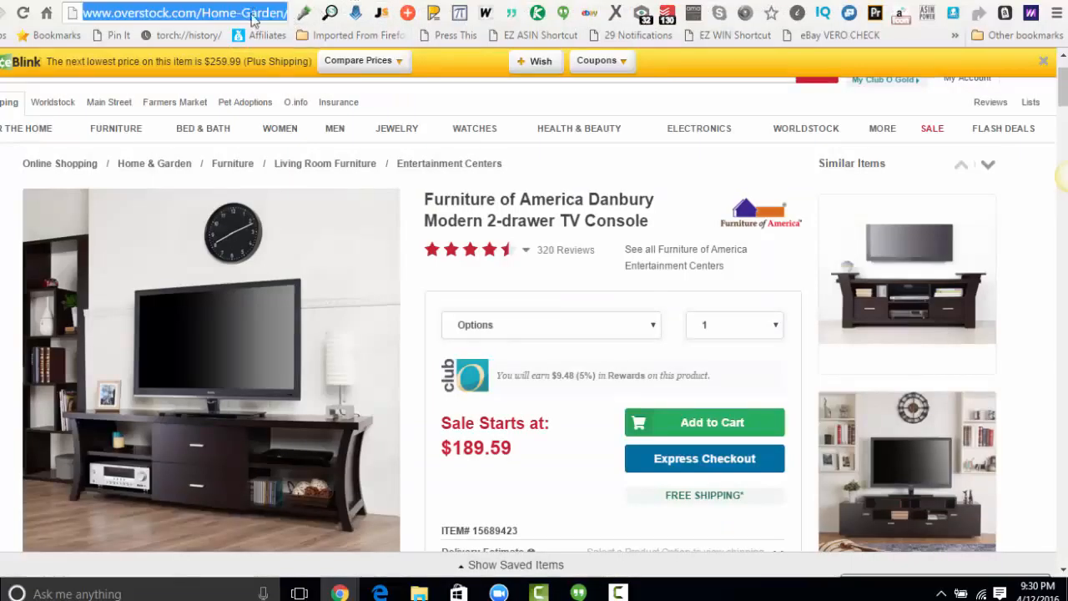
{"action": "right_click", "coordinate": [252, 14]}
{"action": "left_click", "coordinate": [282, 75]}
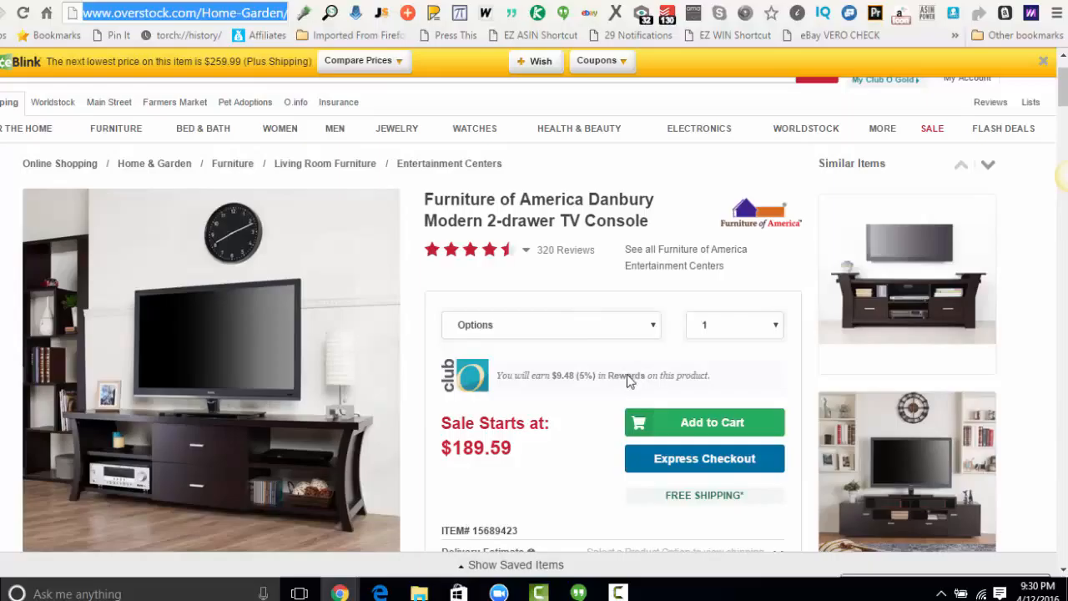
{"action": "left_click", "coordinate": [604, 331]}
{"action": "left_click", "coordinate": [604, 331]}
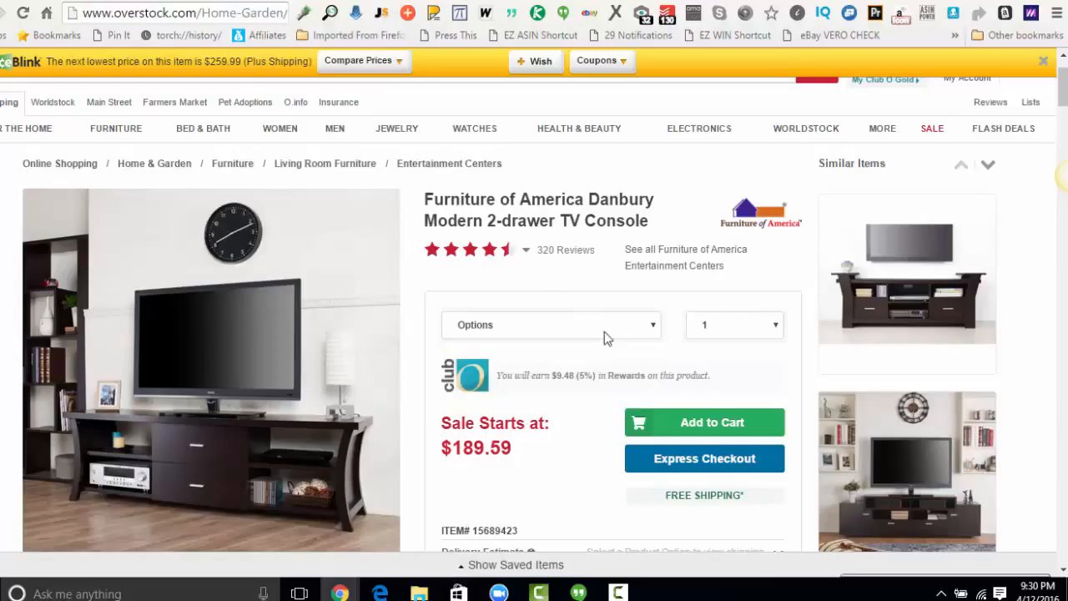
Paste the Overstock address into the new batch list and remove everything after "product.html".
{"action": "left_click", "coordinate": [214, 0]}
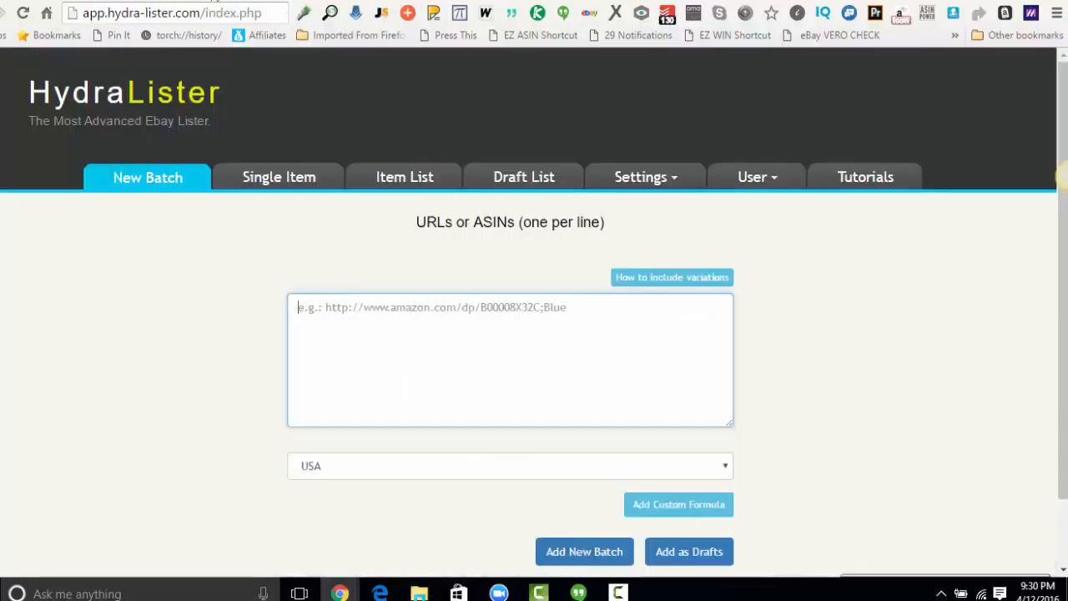
{"action": "left_click", "coordinate": [332, 303]}
{"action": "key", "text": "ctrl+v"}
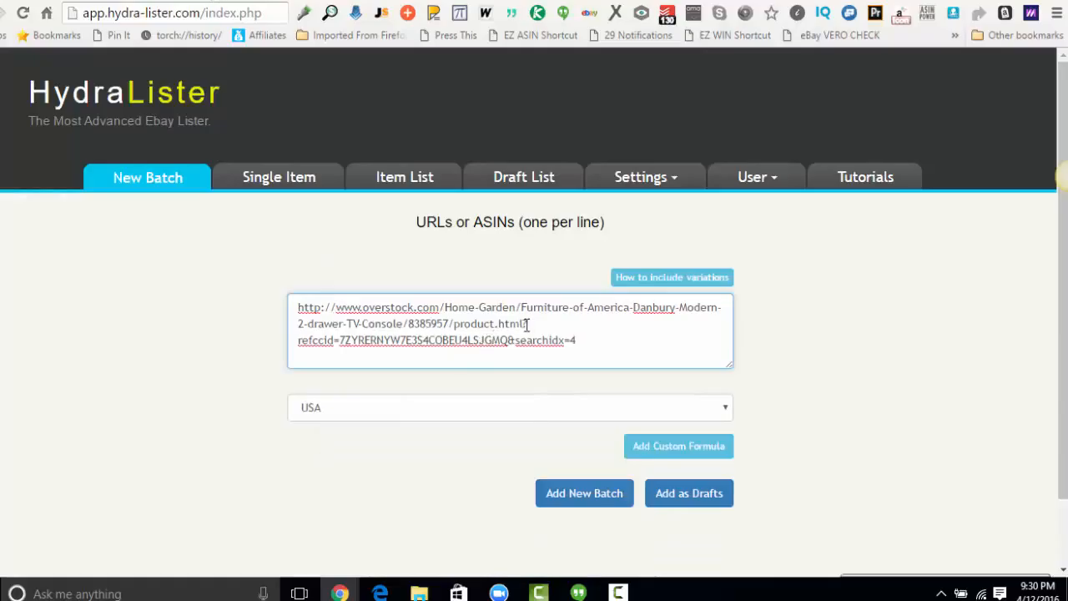
{"action": "left_click_drag", "start_coordinate": [524, 326], "coordinate": [607, 376]}
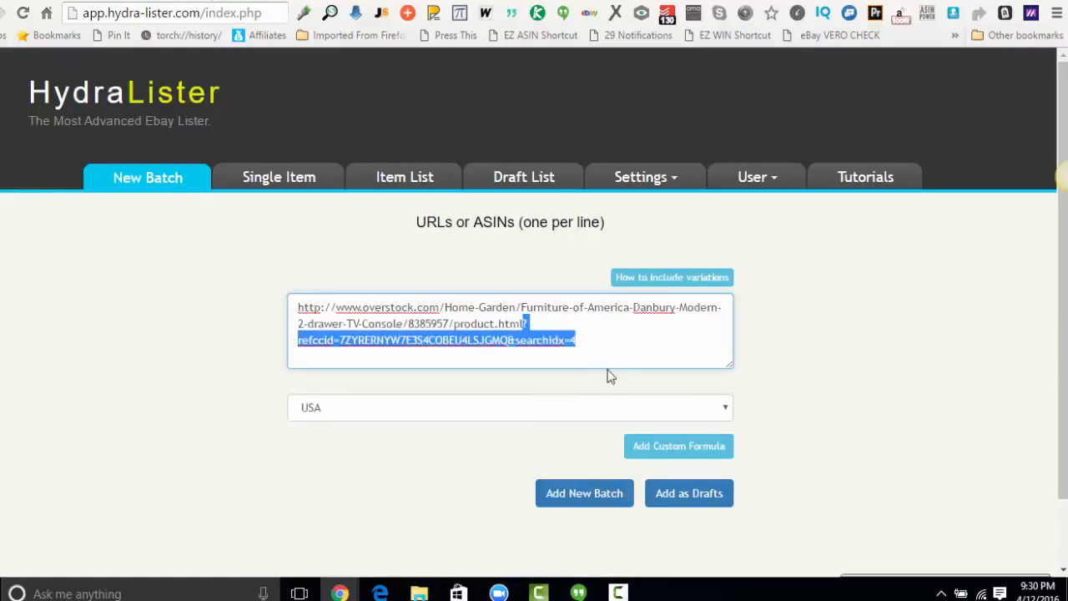
{"action": "key", "text": "BackSpace"}
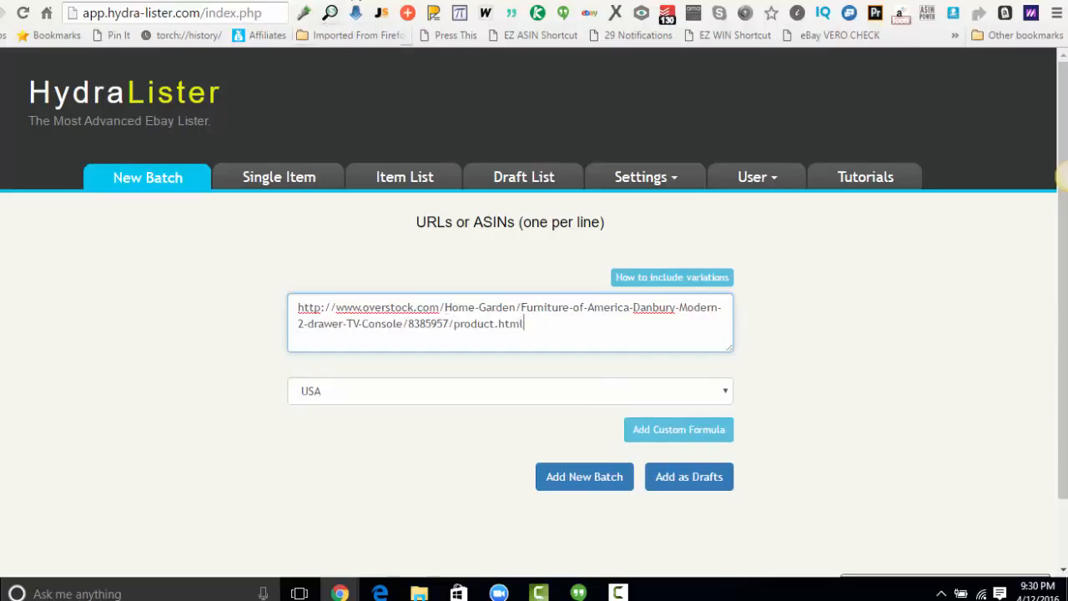
Select the "60-inch - Black" option for the TV console on its Overstock page.
{"action": "left_click", "coordinate": [341, 1]}
{"action": "left_click", "coordinate": [584, 332]}
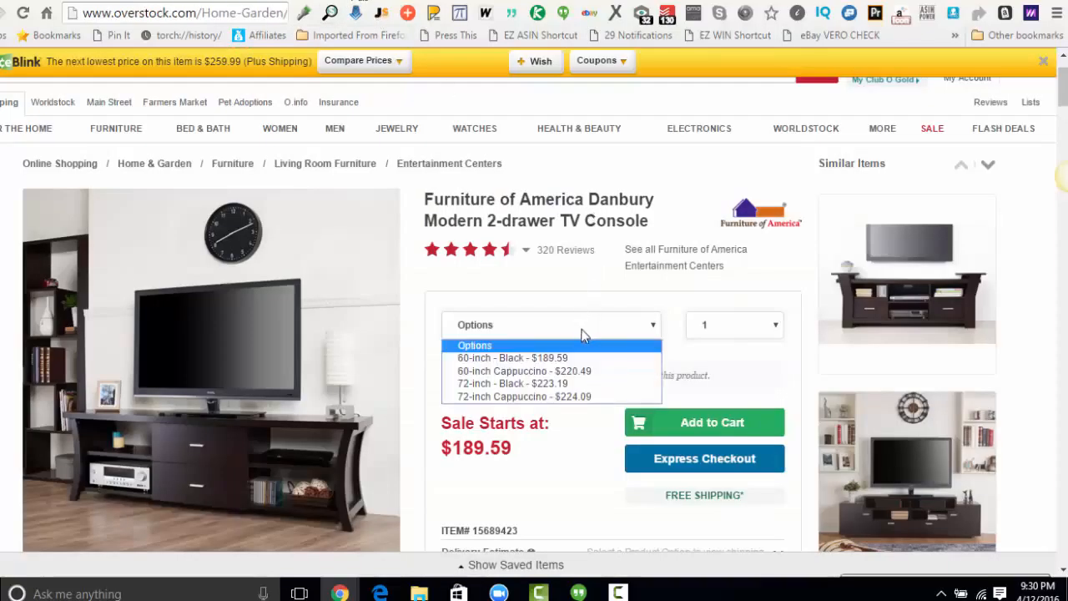
{"action": "left_click", "coordinate": [501, 361]}
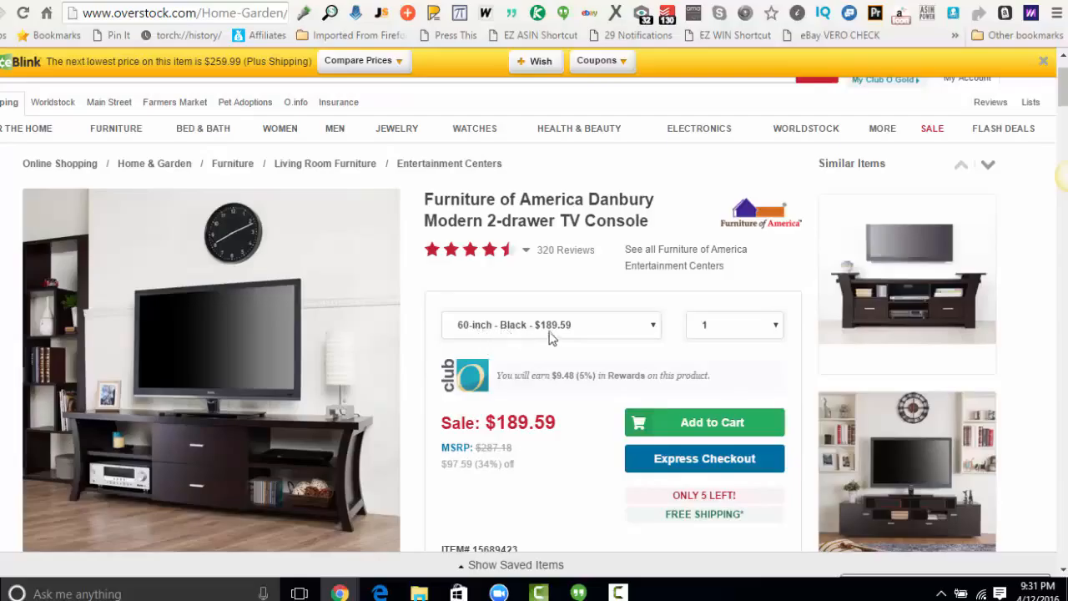
{"action": "left_click", "coordinate": [480, 327]}
{"action": "left_click", "coordinate": [480, 329]}
Append the variation ";60-inch - Black" to the Overstock URL in the batch list and start a new line.
{"action": "left_click", "coordinate": [210, 2]}
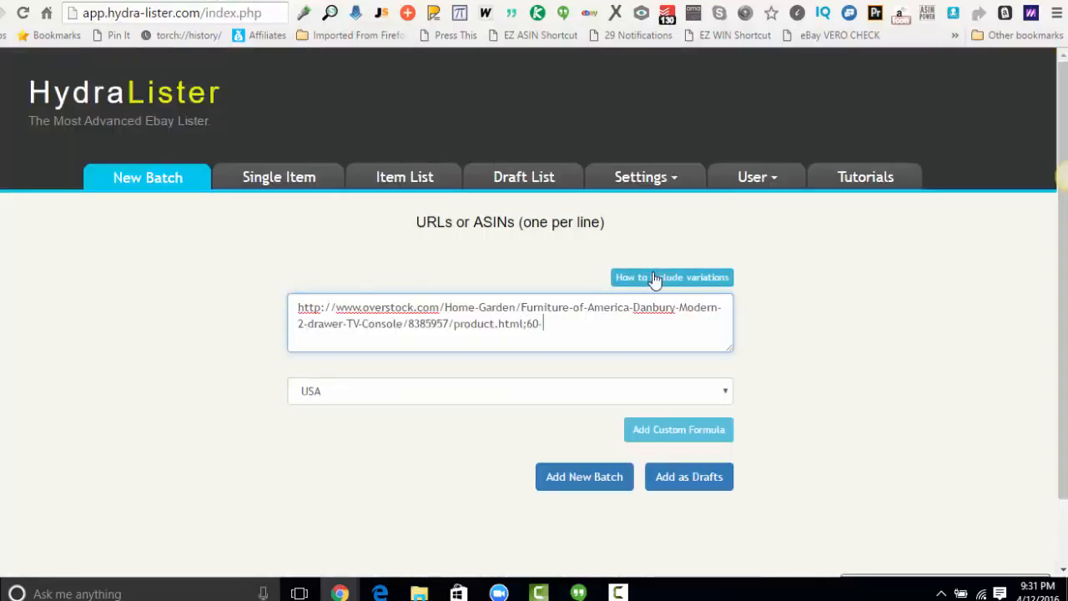
{"action": "type", "text": "ch - Black"}
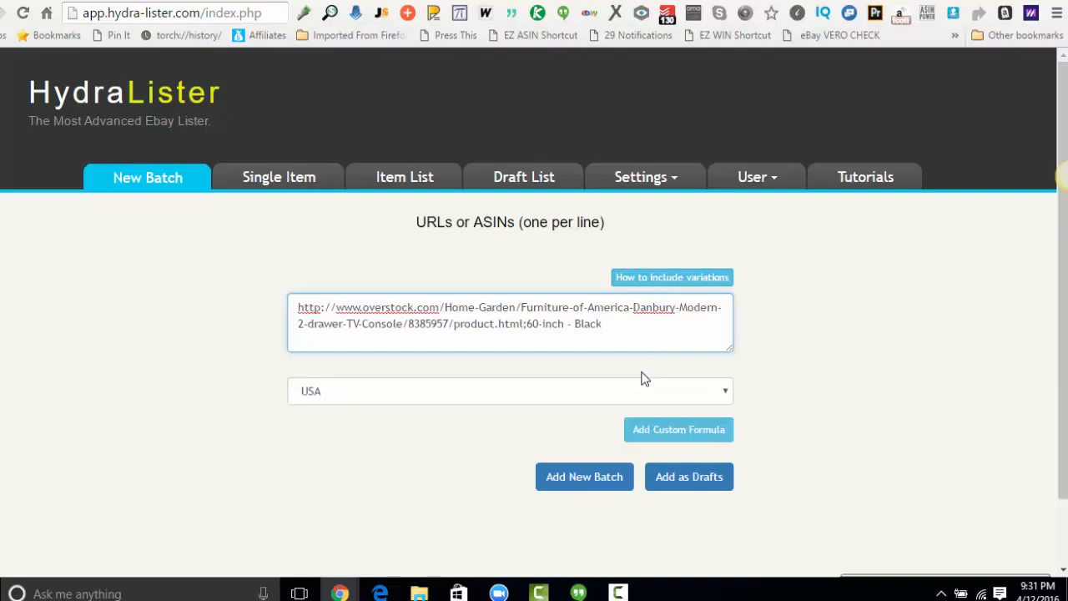
{"action": "key", "text": "Return"}
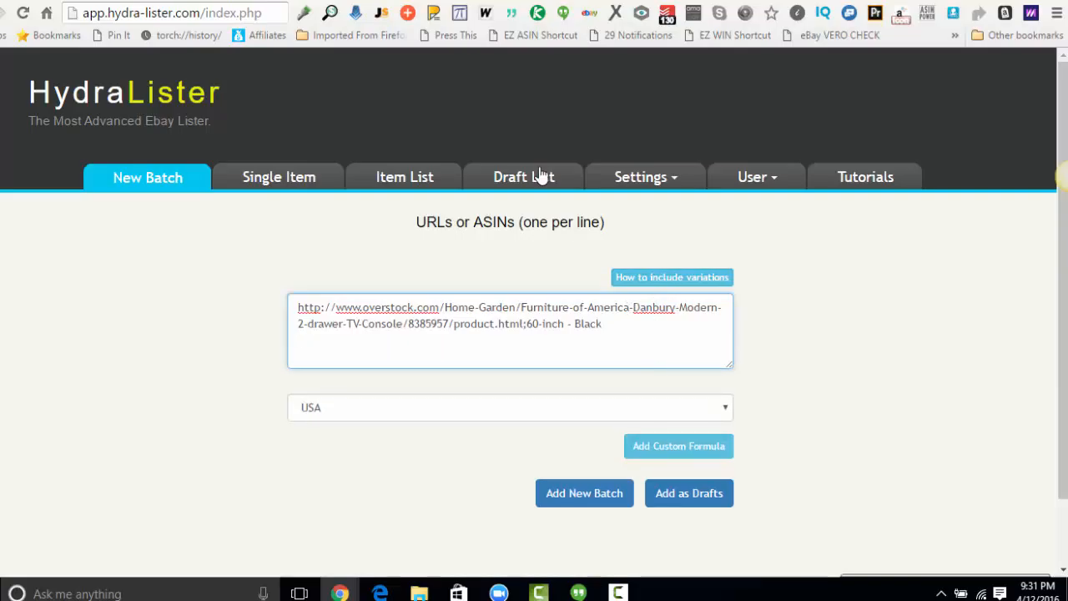
Review the colour variations of the Coleman Camping Oversized Quad Chair on Amazon and open its offer listing.
{"action": "left_click", "coordinate": [467, 1]}
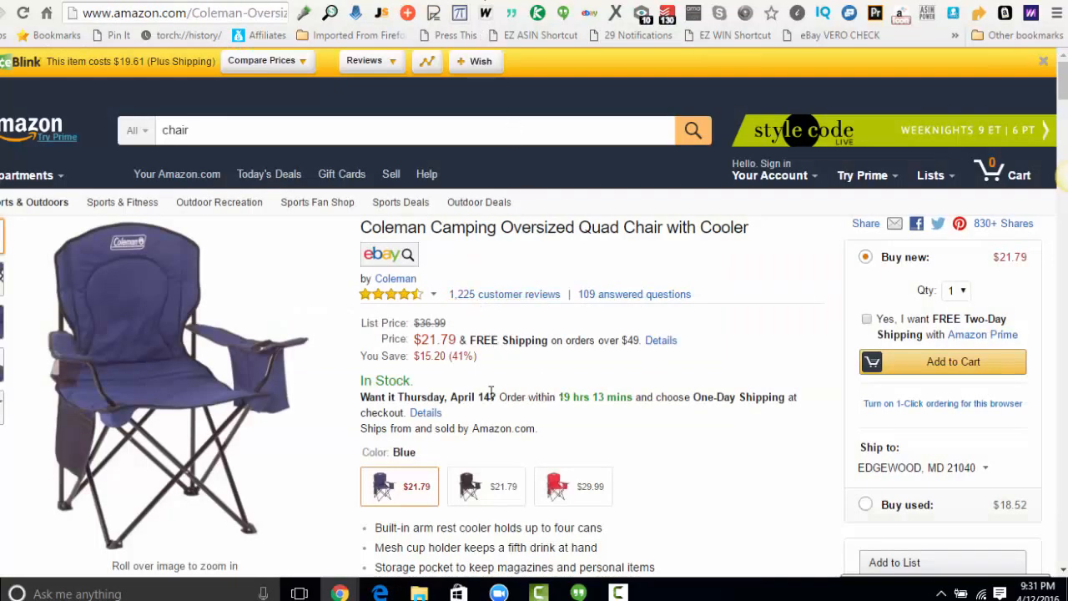
{"action": "mouse_move", "coordinate": [242, 333]}
{"action": "scroll", "coordinate": [484, 409], "scroll_direction": "down", "scroll_amount": 1}
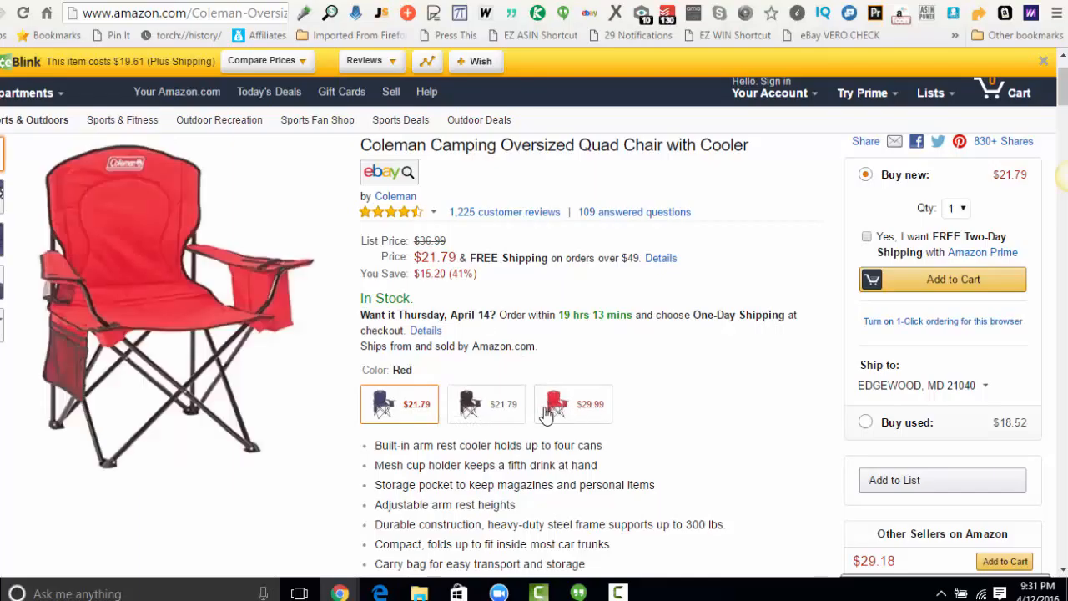
{"action": "scroll", "coordinate": [602, 424], "scroll_direction": "down", "scroll_amount": 3}
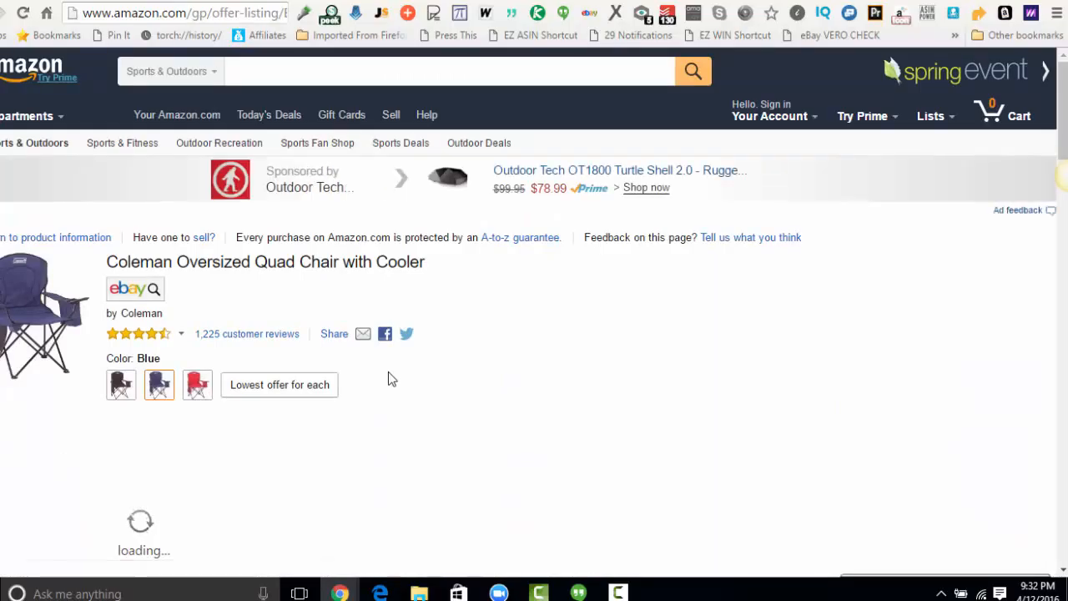
{"action": "scroll", "coordinate": [388, 379], "scroll_direction": "down", "scroll_amount": 1}
{"action": "scroll", "coordinate": [388, 380], "scroll_direction": "down", "scroll_amount": 1}
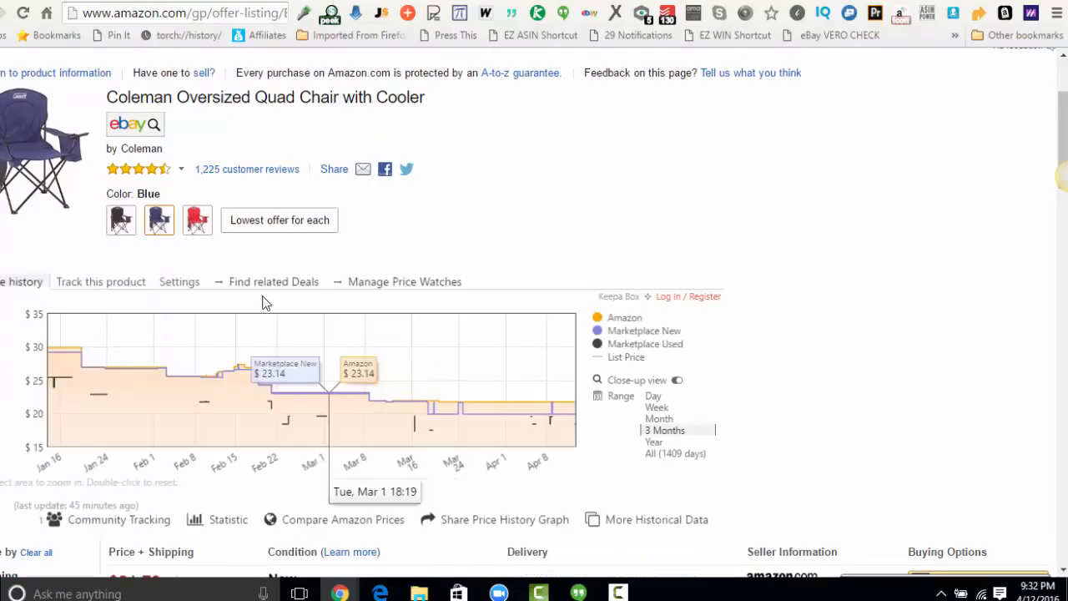
Switch the chair's offer listing to Black and examine the ASIN in the page address.
{"action": "left_click", "coordinate": [119, 224]}
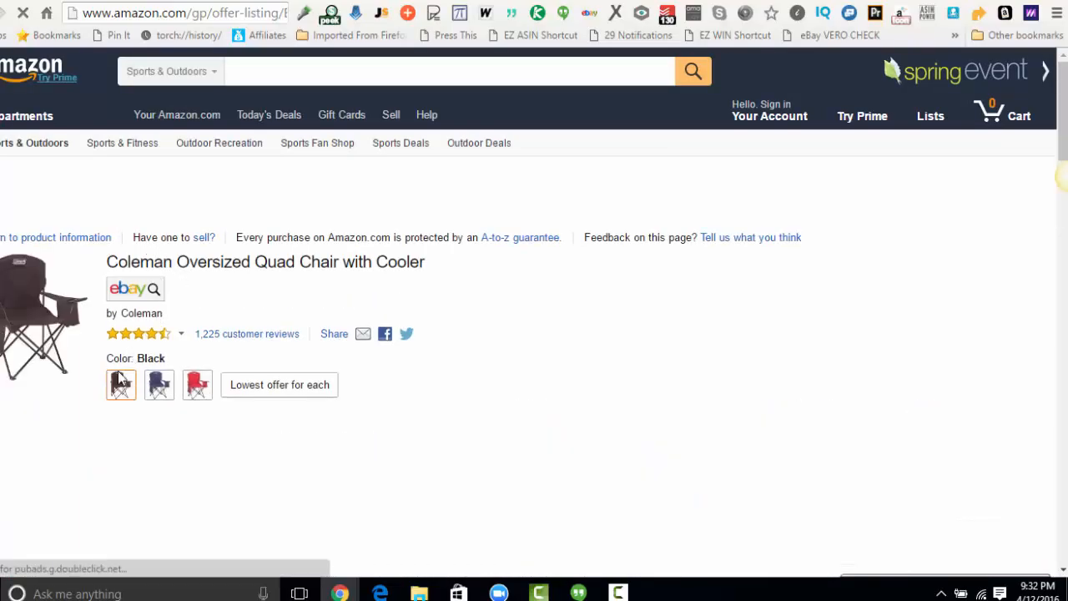
{"action": "left_click", "coordinate": [284, 14]}
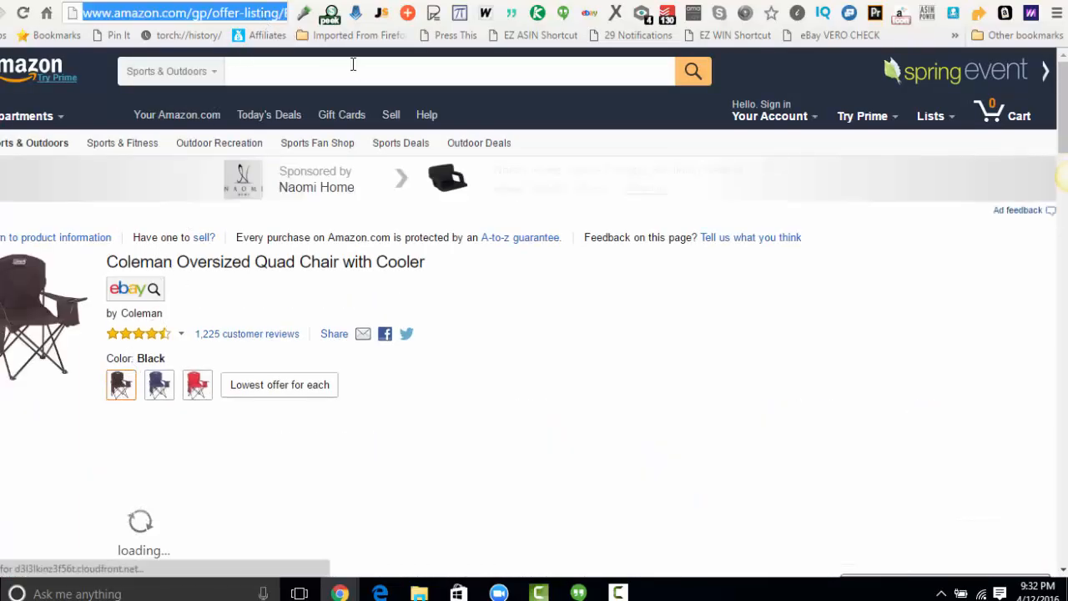
{"action": "key", "text": "End"}
{"action": "key", "text": "Left"}
{"action": "key", "text": "Left"}
{"action": "key", "text": "Left"}
{"action": "key", "text": "Left"}
{"action": "key", "text": "Left"}
{"action": "key", "text": "Left"}
{"action": "key", "text": "Left"}
{"action": "key", "text": "Left"}
{"action": "key", "text": "Left"}
{"action": "key", "text": "Left"}
{"action": "key", "text": "Left"}
{"action": "key", "text": "Left"}
{"action": "key", "text": "Left"}
{"action": "key", "text": "Left"}
{"action": "key", "text": "Left"}
{"action": "key", "text": "Left"}
{"action": "key", "text": "Left"}
{"action": "key", "text": "Left"}
{"action": "key", "text": "Left"}
{"action": "key", "text": "Left"}
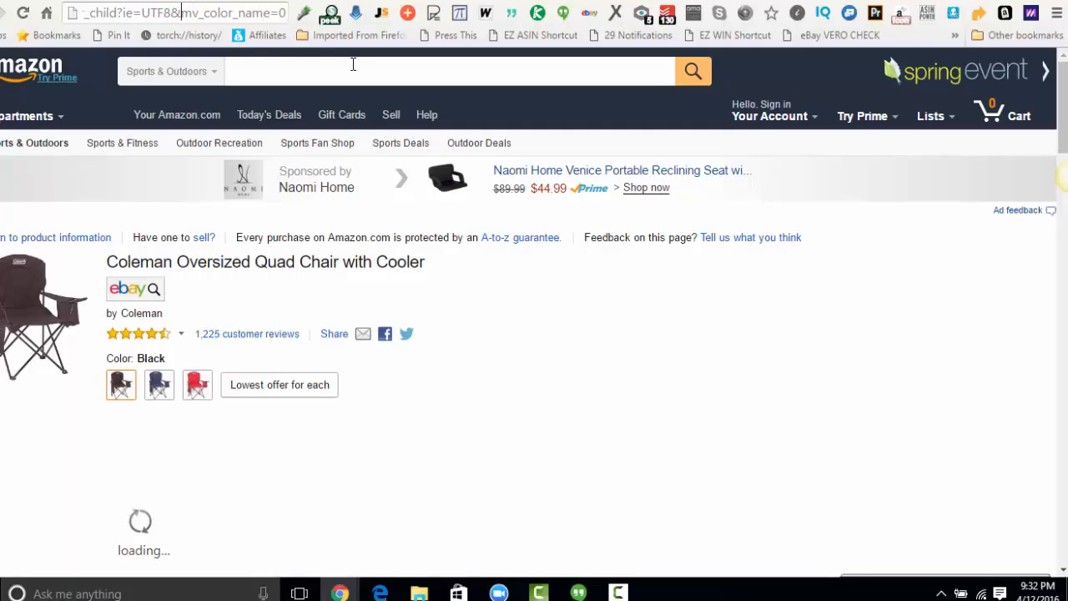
{"action": "key", "text": "Left"}
{"action": "key", "text": "Left"}
{"action": "key", "text": "Left"}
{"action": "key", "text": "Left"}
{"action": "key", "text": "Left"}
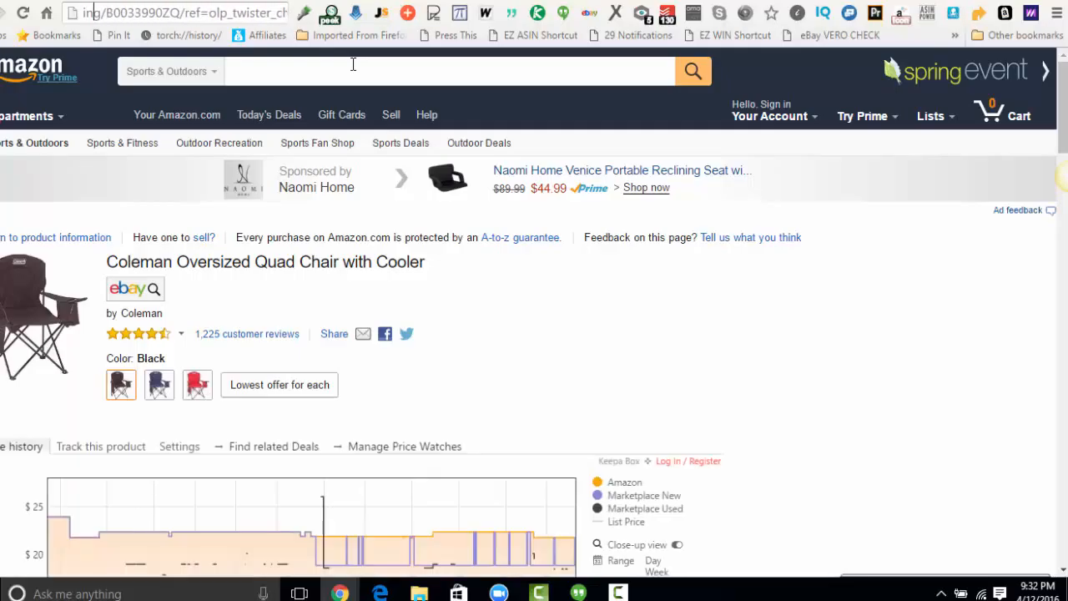
{"action": "key", "text": "Right"}
{"action": "key", "text": "Right"}
Switch the chair's offer listing to Blue and copy the ASIN B00339910A from the page address.
{"action": "left_click", "coordinate": [158, 387]}
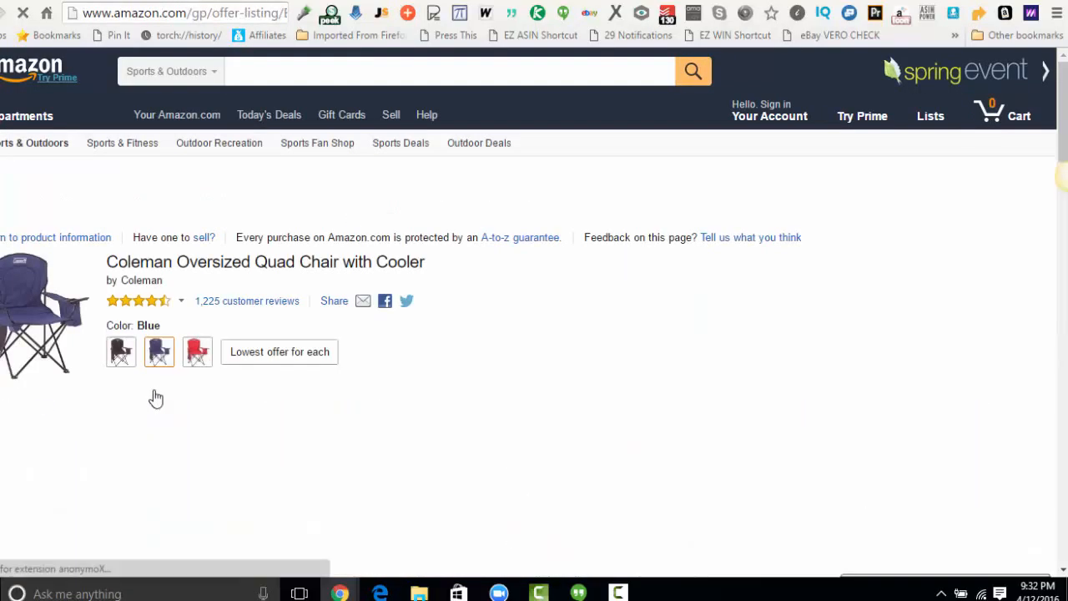
{"action": "left_click", "coordinate": [262, 15]}
{"action": "key", "text": "Right"}
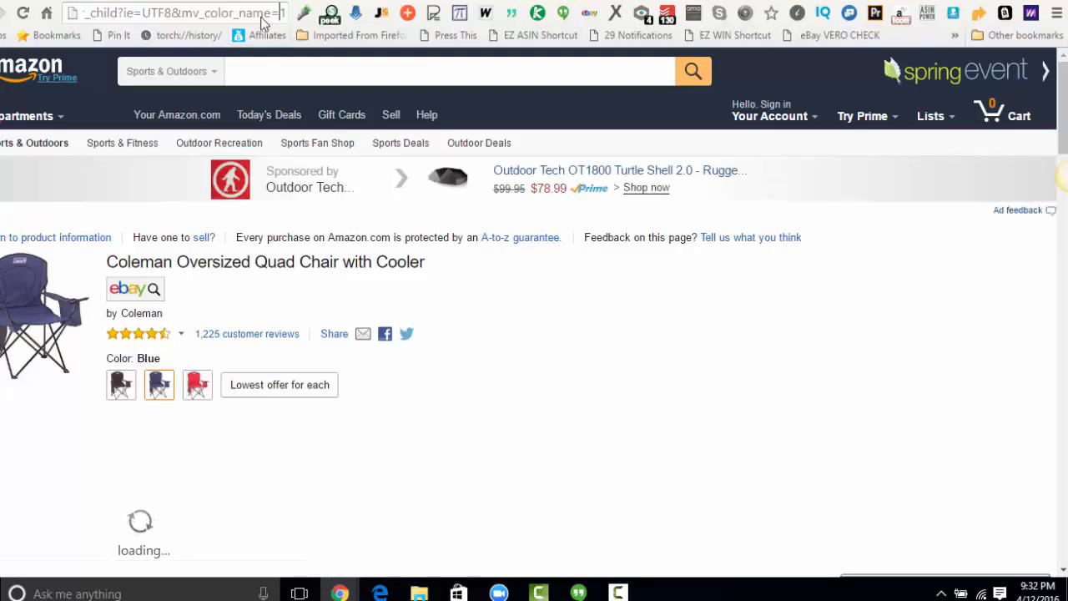
{"action": "key", "text": "Left"}
{"action": "key", "text": "Left"}
{"action": "key", "text": "Left"}
{"action": "key", "text": "Left"}
{"action": "key", "text": "Left"}
{"action": "key", "text": "Left"}
{"action": "key", "text": "Left"}
{"action": "key", "text": "Left"}
{"action": "key", "text": "Left"}
{"action": "key", "text": "Left"}
{"action": "key", "text": "Left"}
{"action": "key", "text": "Left"}
{"action": "key", "text": "Left"}
{"action": "key", "text": "Left"}
{"action": "key", "text": "Left"}
{"action": "key", "text": "Left"}
{"action": "key", "text": "Left"}
{"action": "key", "text": "Left"}
{"action": "key", "text": "Left"}
{"action": "key", "text": "Left"}
{"action": "key", "text": "Left"}
{"action": "key", "text": "Left"}
{"action": "key", "text": "Left"}
{"action": "key", "text": "Left"}
{"action": "key", "text": "Left"}
{"action": "key", "text": "Left"}
{"action": "key", "text": "Left"}
{"action": "key", "text": "Left"}
{"action": "key", "text": "Left"}
{"action": "key", "text": "Left"}
{"action": "key", "text": "Left"}
{"action": "key", "text": "Left"}
{"action": "key", "text": "Left"}
{"action": "key", "text": "Left"}
{"action": "key", "text": "Left"}
{"action": "key", "text": "Left"}
{"action": "key", "text": "Left"}
{"action": "key", "text": "Left"}
{"action": "key", "text": "Left"}
{"action": "key", "text": "Left"}
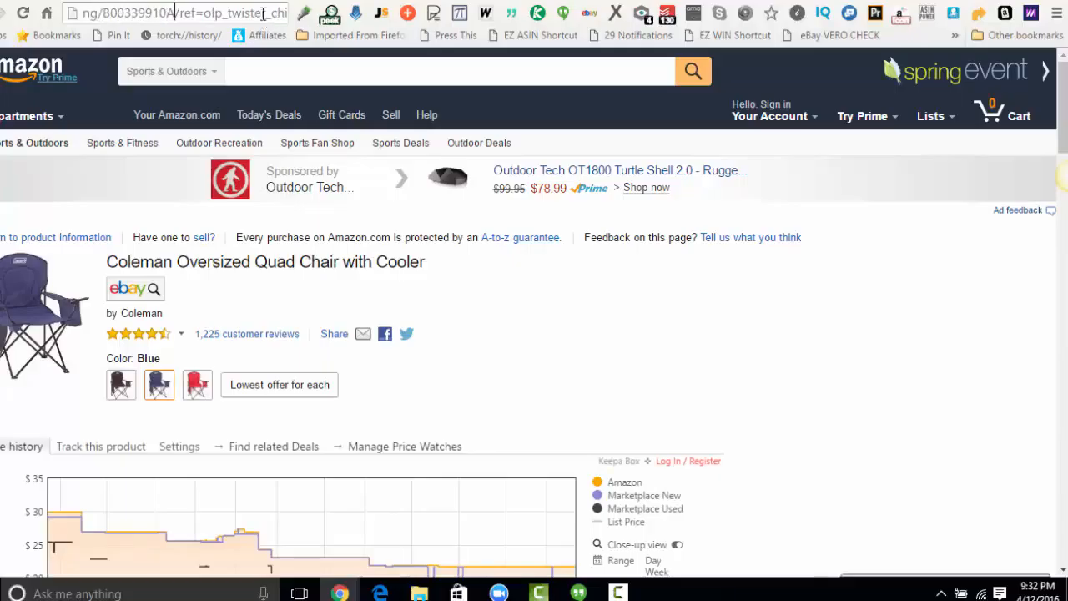
{"action": "double_click", "coordinate": [155, 12]}
{"action": "right_click", "coordinate": [156, 13]}
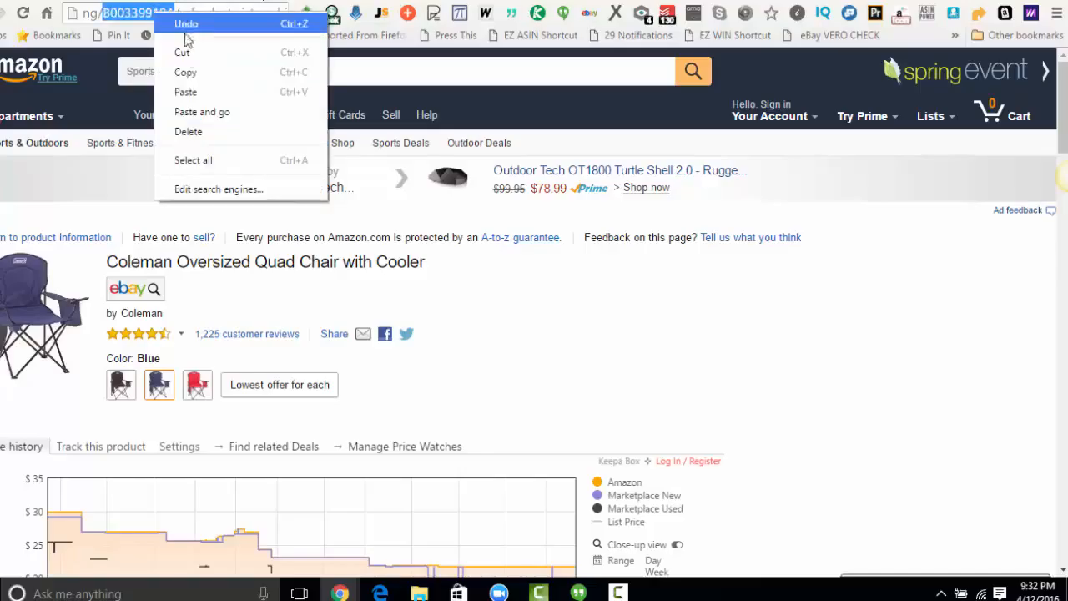
{"action": "left_click", "coordinate": [200, 72]}
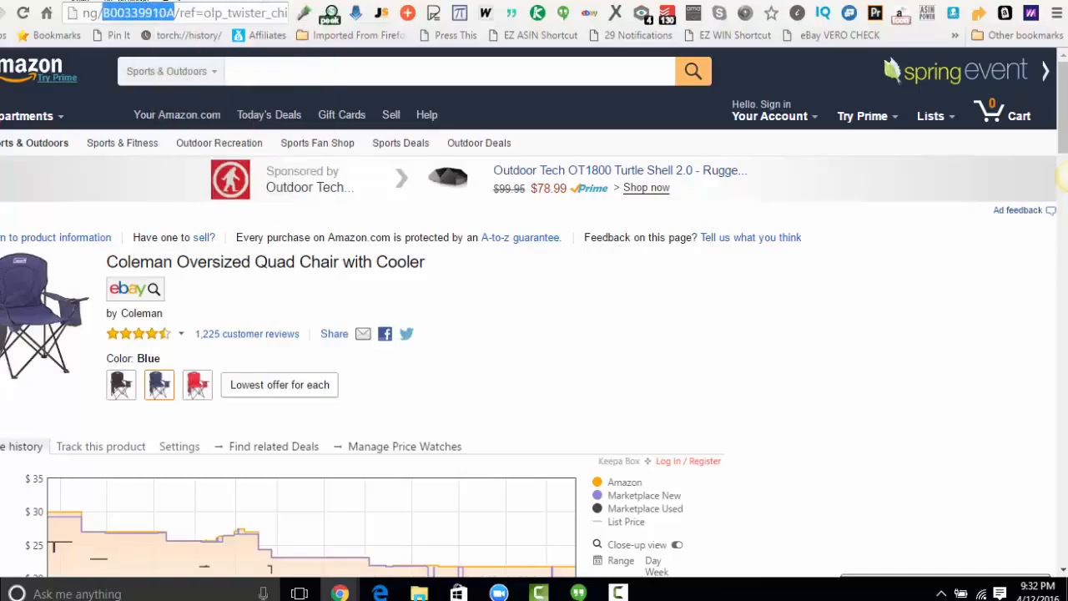
Paste the ASIN B00339910A into the HydraLister batch list below the Overstock URL, leaving an empty line between them.
{"action": "left_click", "coordinate": [240, 1]}
{"action": "key", "text": "ctrl+v"}
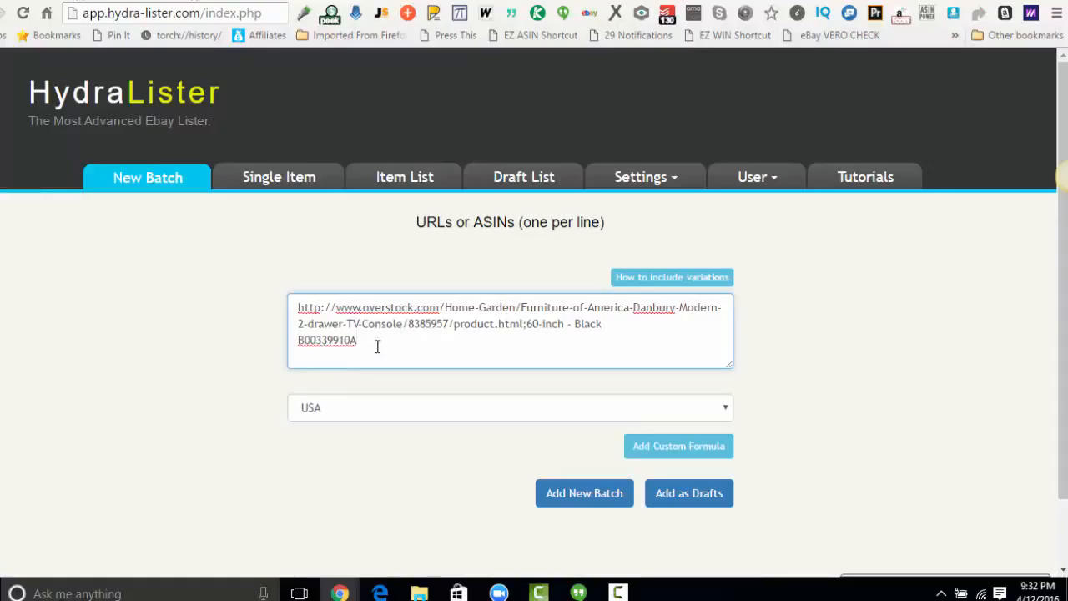
{"action": "left_click_drag", "start_coordinate": [377, 346], "coordinate": [299, 345]}
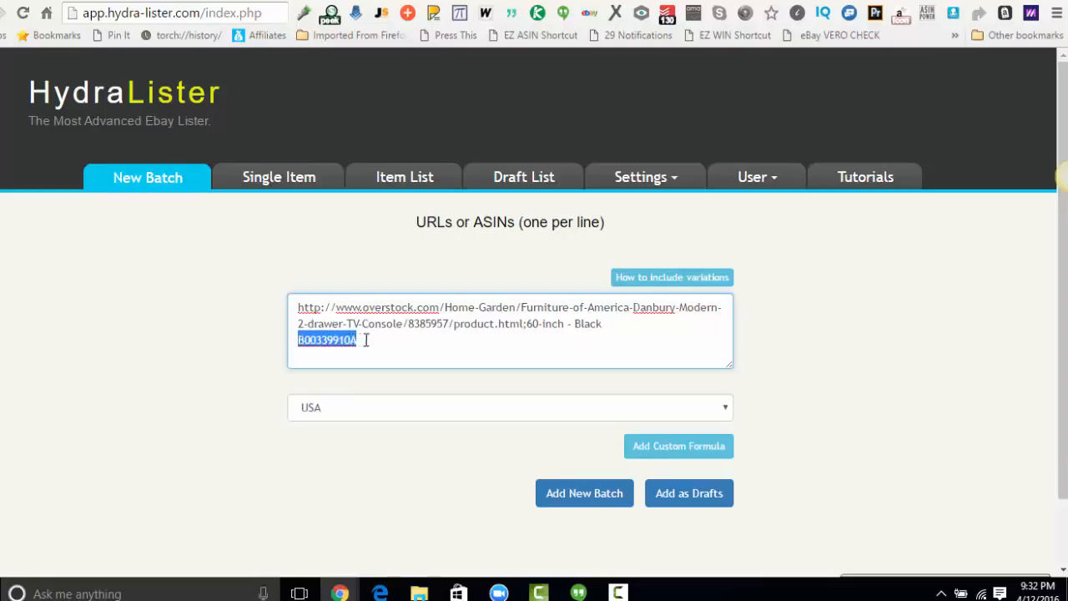
{"action": "left_click", "coordinate": [379, 336]}
{"action": "left_click_drag", "start_coordinate": [369, 341], "coordinate": [299, 341]}
{"action": "left_click", "coordinate": [363, 340]}
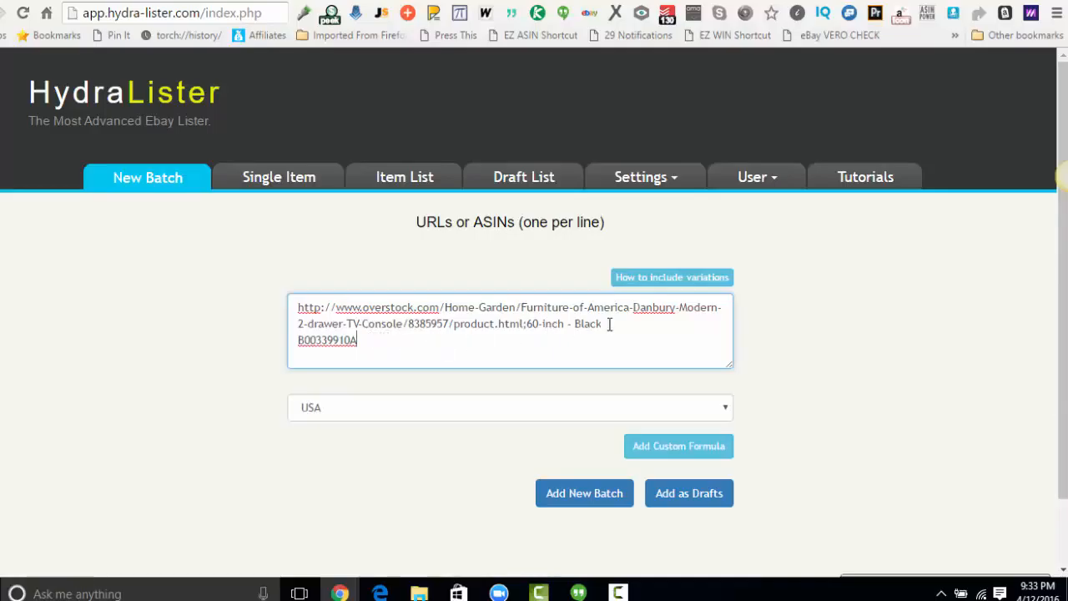
{"action": "key", "text": "Return"}
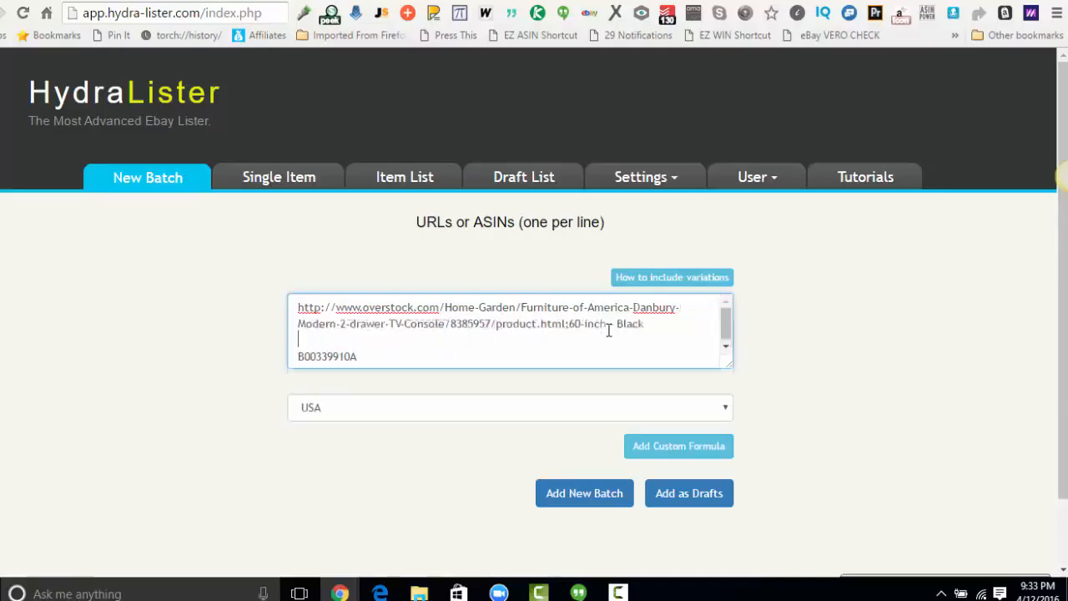
Select the "72-inch Cappuccino" option for the TV console on its Overstock page.
{"action": "left_click", "coordinate": [391, 1]}
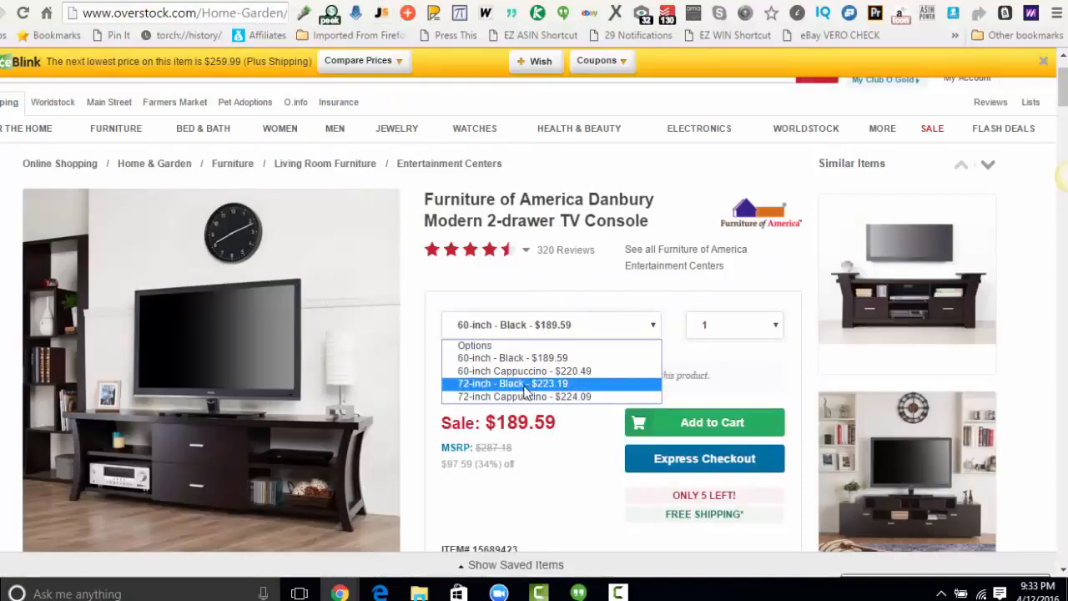
{"action": "left_click", "coordinate": [523, 396]}
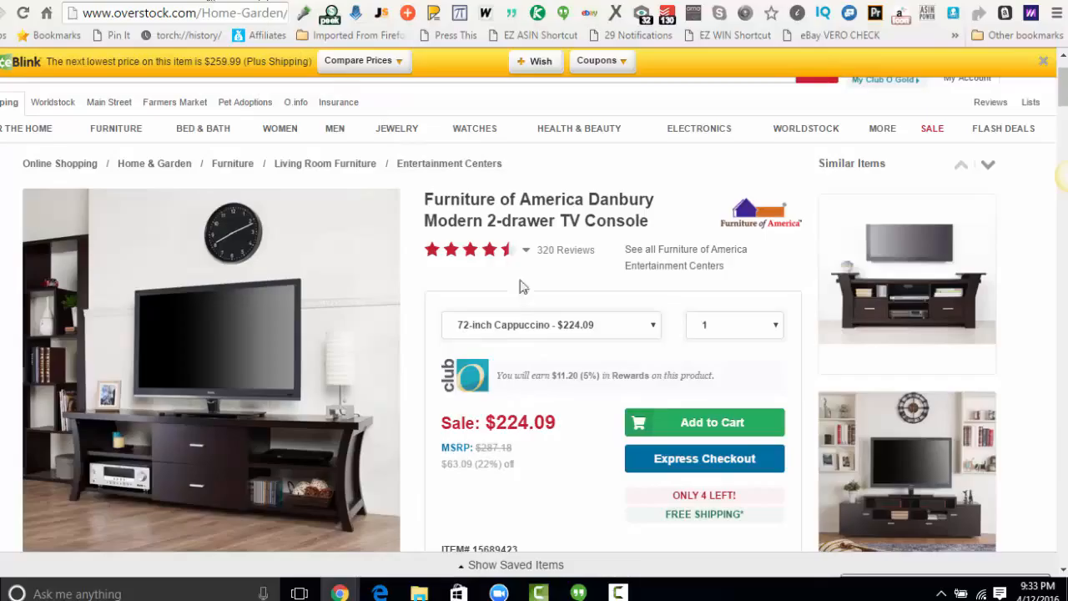
{"action": "left_click", "coordinate": [527, 330]}
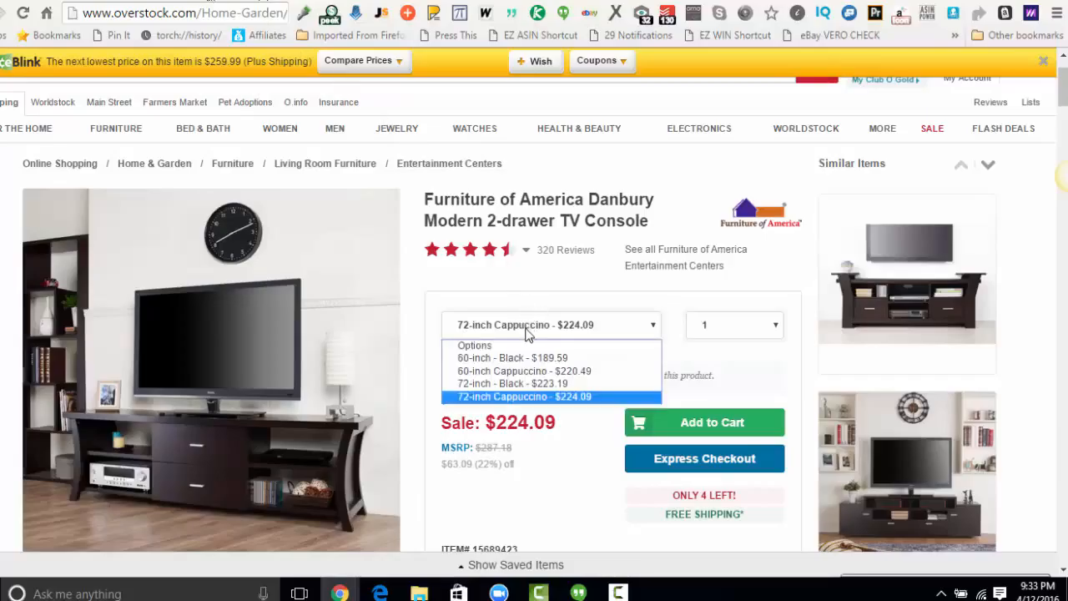
{"action": "left_click", "coordinate": [498, 397]}
Duplicate the TV console's "60-inch - Black" Overstock URL onto the empty line above the ASIN in the HydraLister batch list.
{"action": "left_click", "coordinate": [209, 1]}
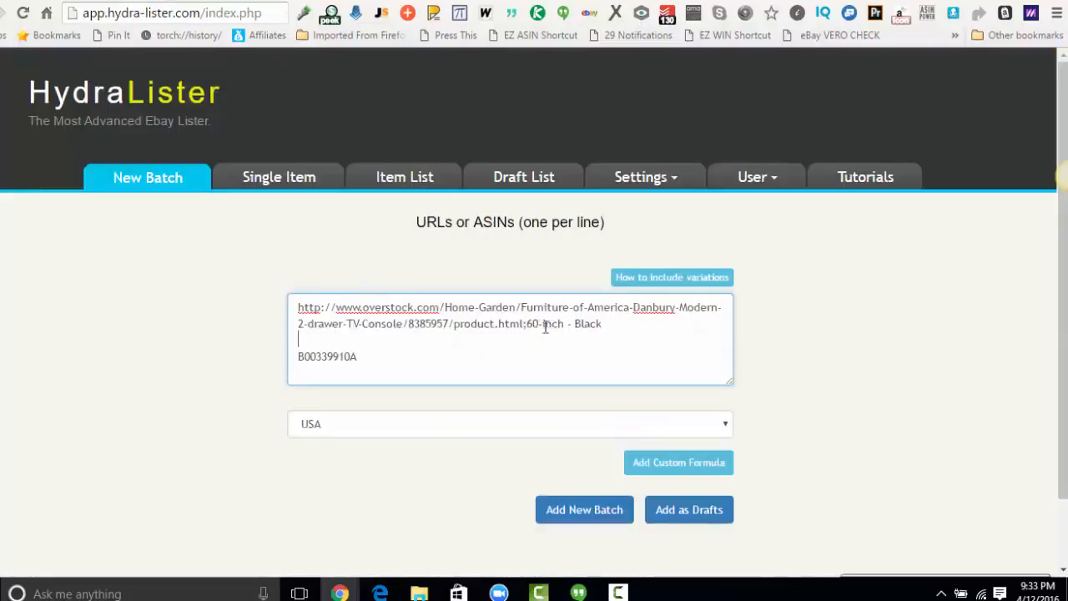
{"action": "left_click_drag", "start_coordinate": [598, 324], "coordinate": [258, 297]}
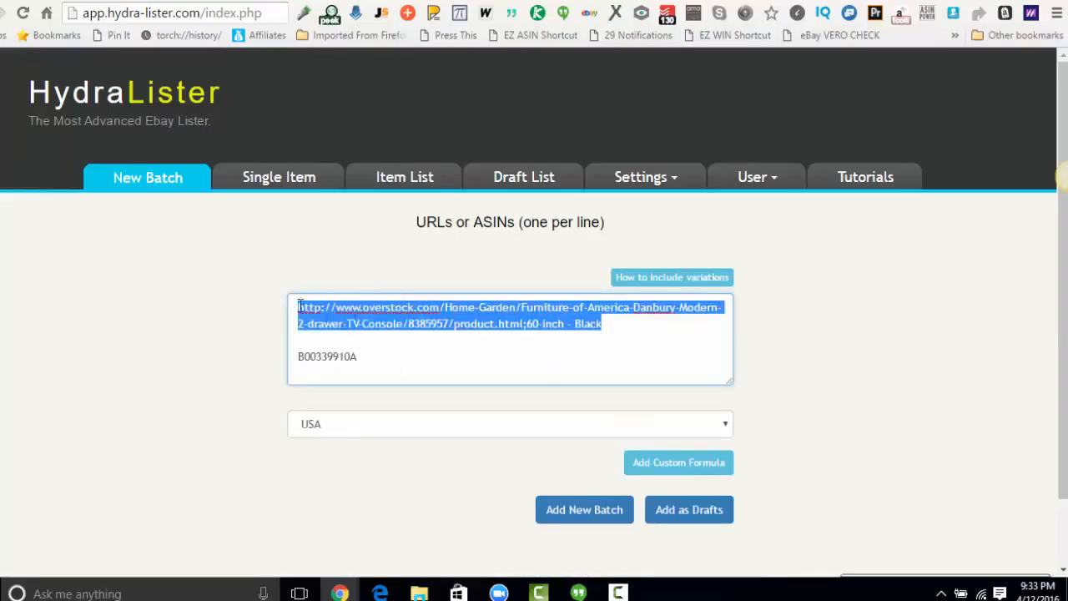
{"action": "left_click", "coordinate": [382, 343]}
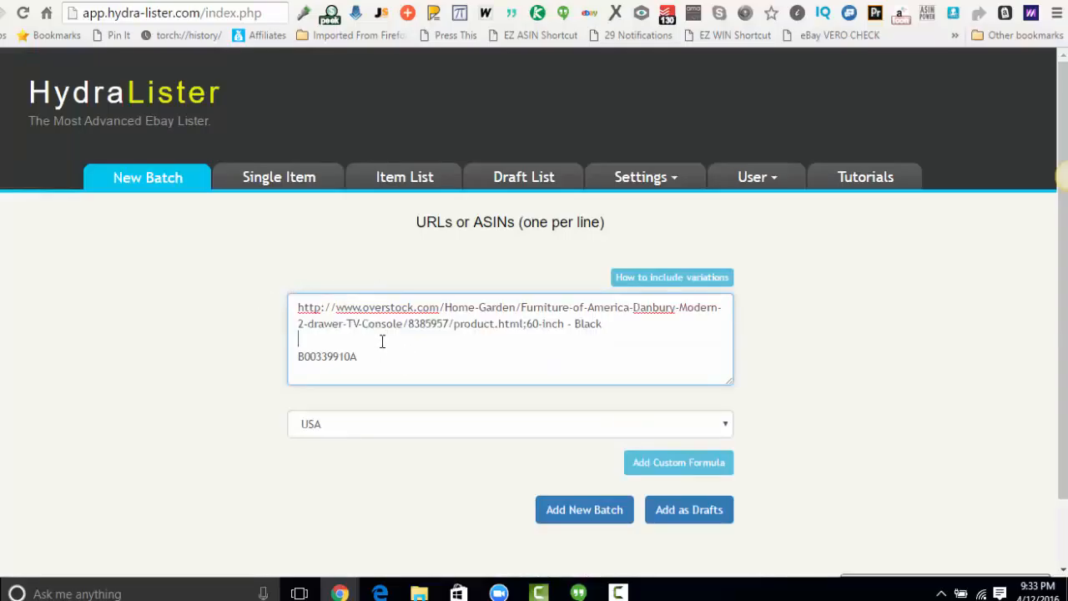
{"action": "key", "text": "ctrl+v"}
Change the variation at the end of the second Overstock URL to "72-inch Cappuccino".
{"action": "double_click", "coordinate": [533, 356]}
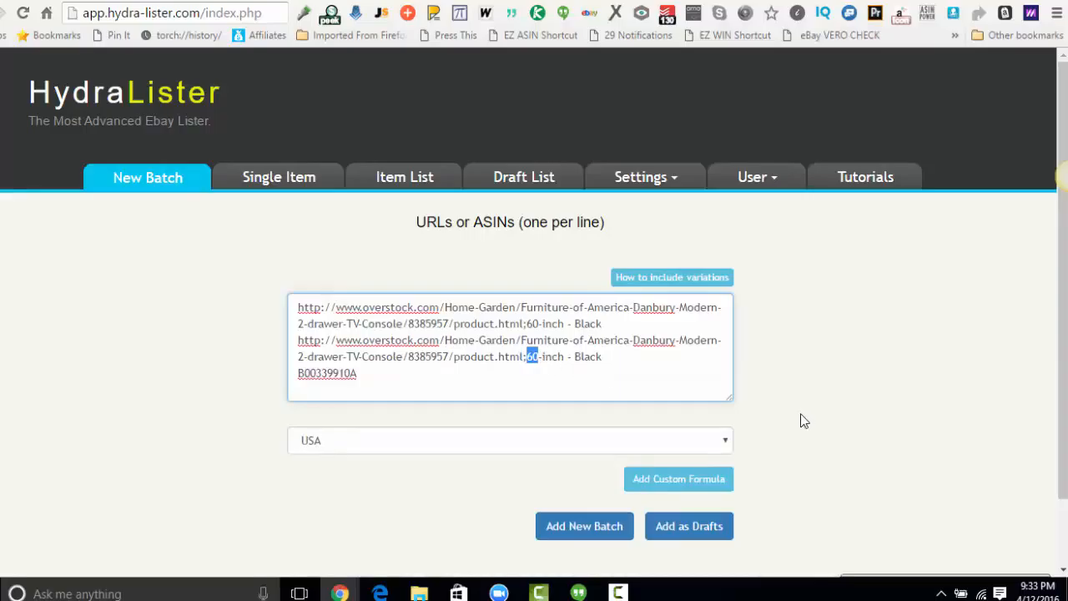
{"action": "type", "text": "72"}
{"action": "key", "text": "BackSpace"}
{"action": "key", "text": "BackSpace"}
{"action": "double_click", "coordinate": [588, 361]}
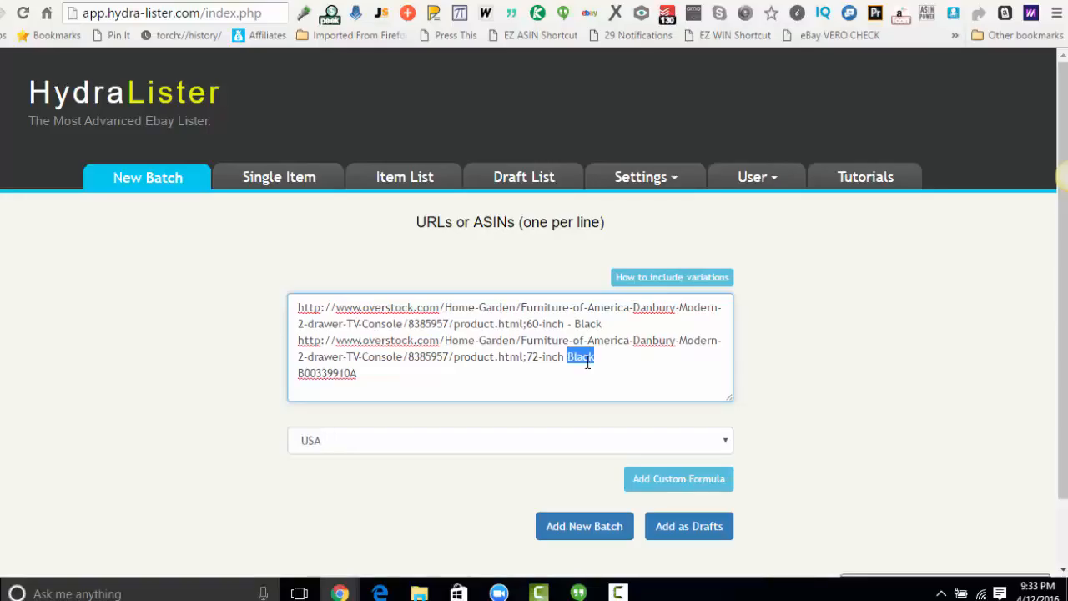
{"action": "type", "text": "Cappuccino"}
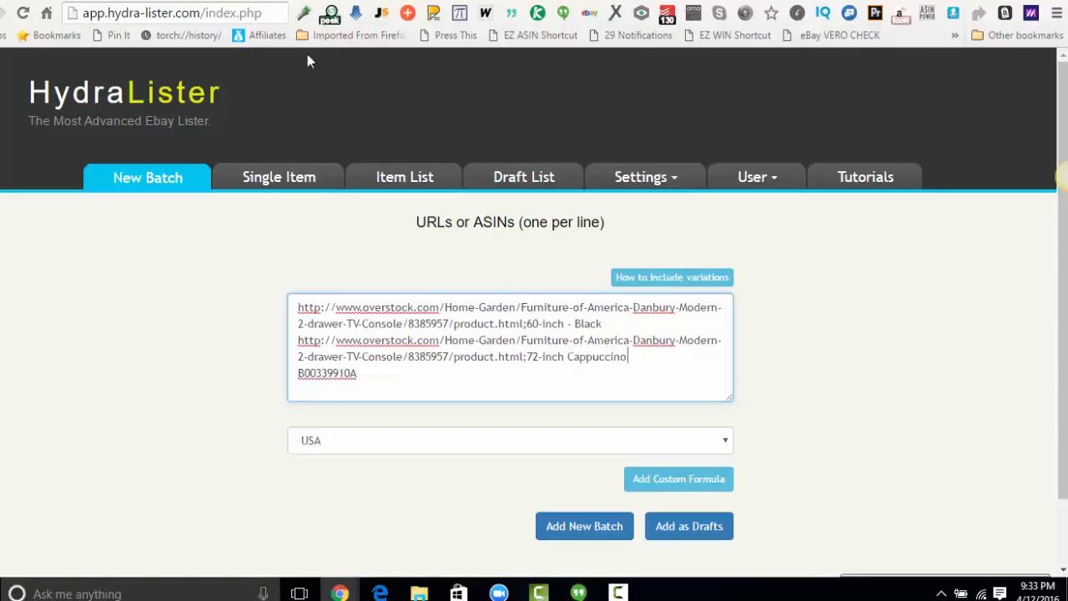
Review the TV console's size and colour options on its Overstock page and return to the HydraLister batch.
{"action": "left_click", "coordinate": [324, 0]}
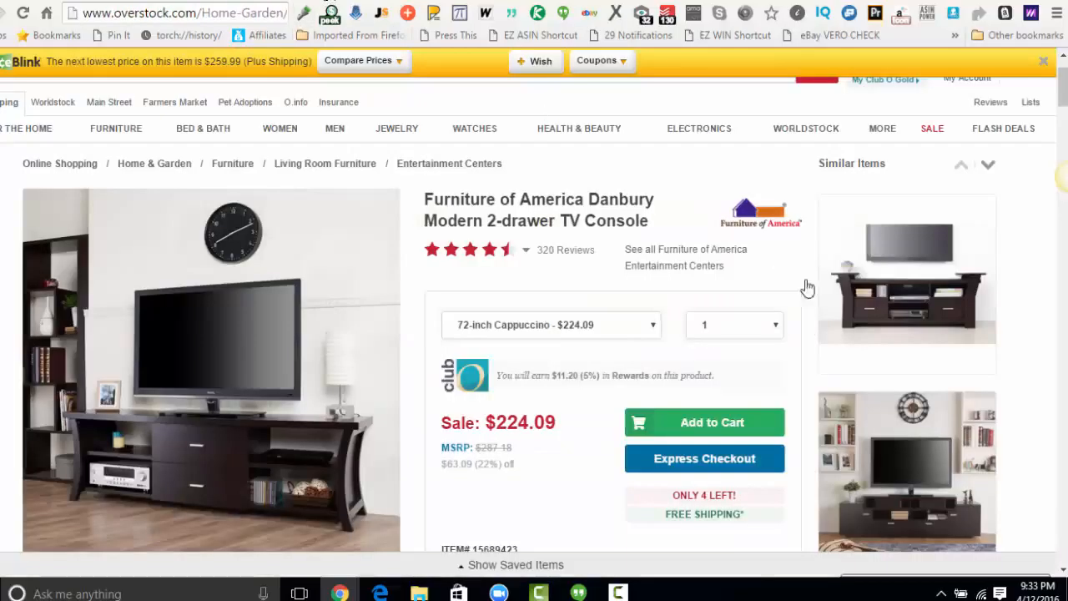
{"action": "left_click", "coordinate": [597, 330]}
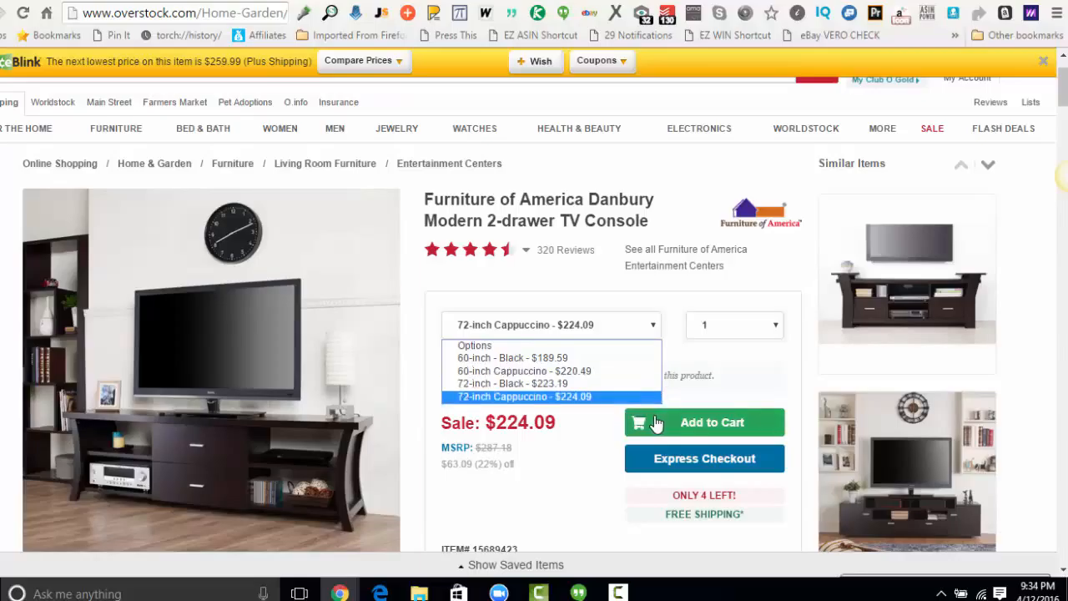
{"action": "left_click", "coordinate": [234, 0]}
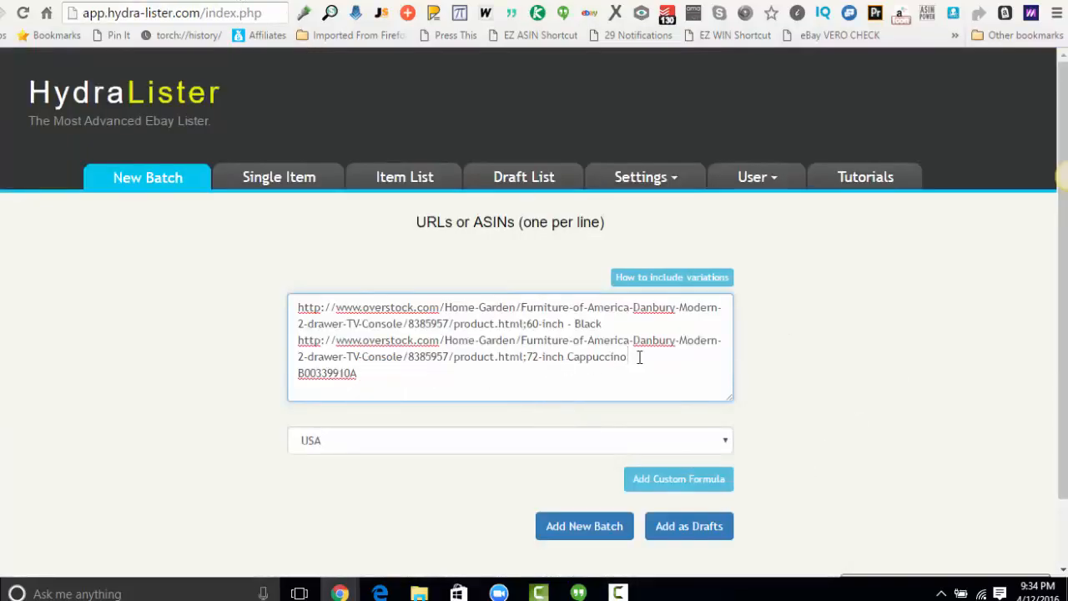
Review the two Overstock URL lines with their variations and the ASIN line in the batch list.
{"action": "left_click_drag", "start_coordinate": [639, 357], "coordinate": [267, 301]}
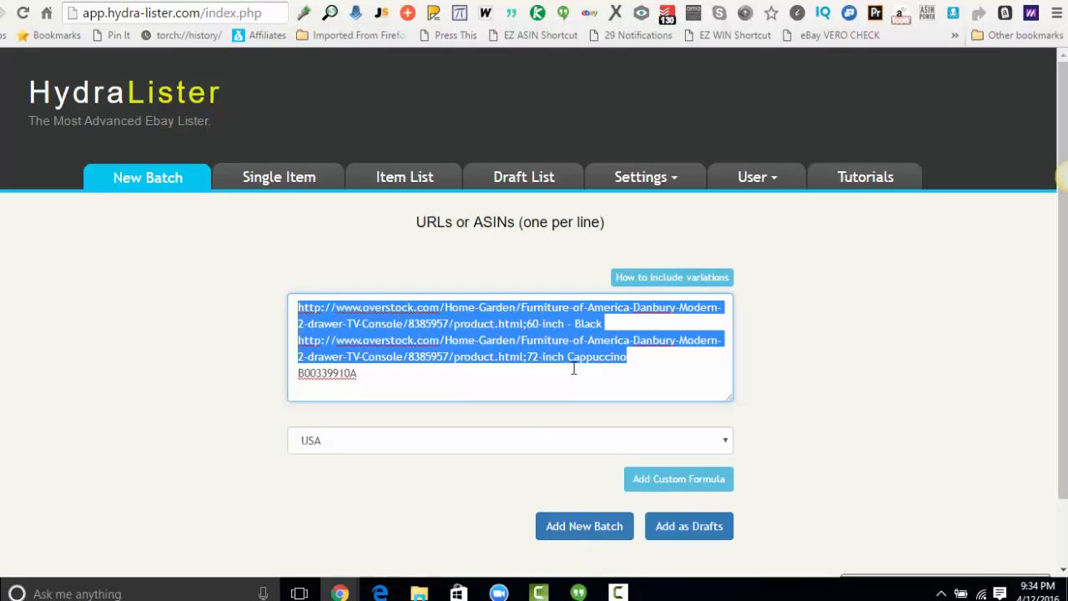
{"action": "left_click", "coordinate": [629, 330]}
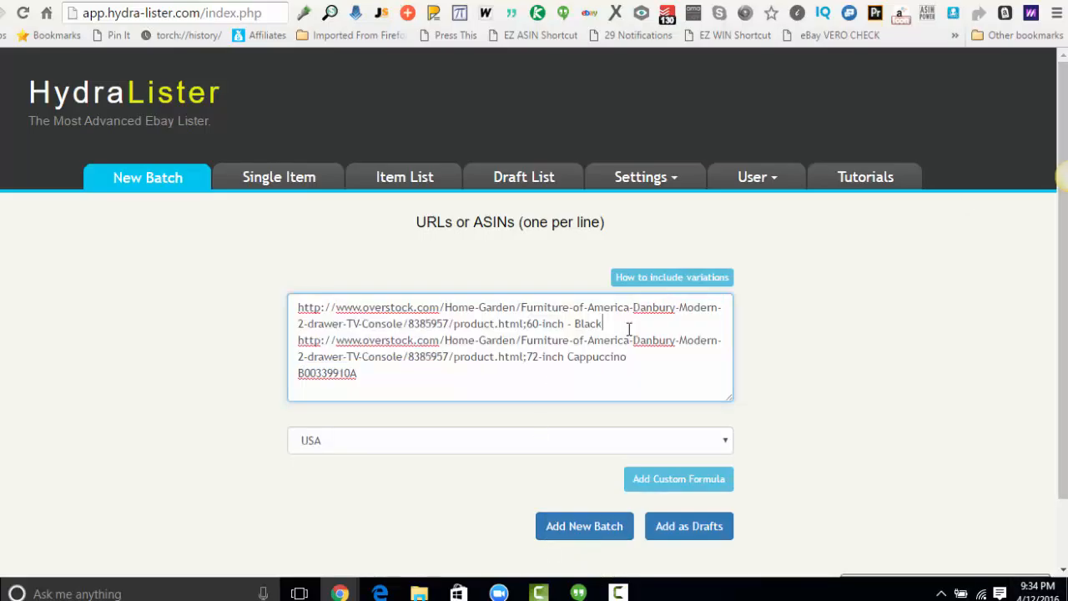
{"action": "left_click_drag", "start_coordinate": [624, 329], "coordinate": [262, 309]}
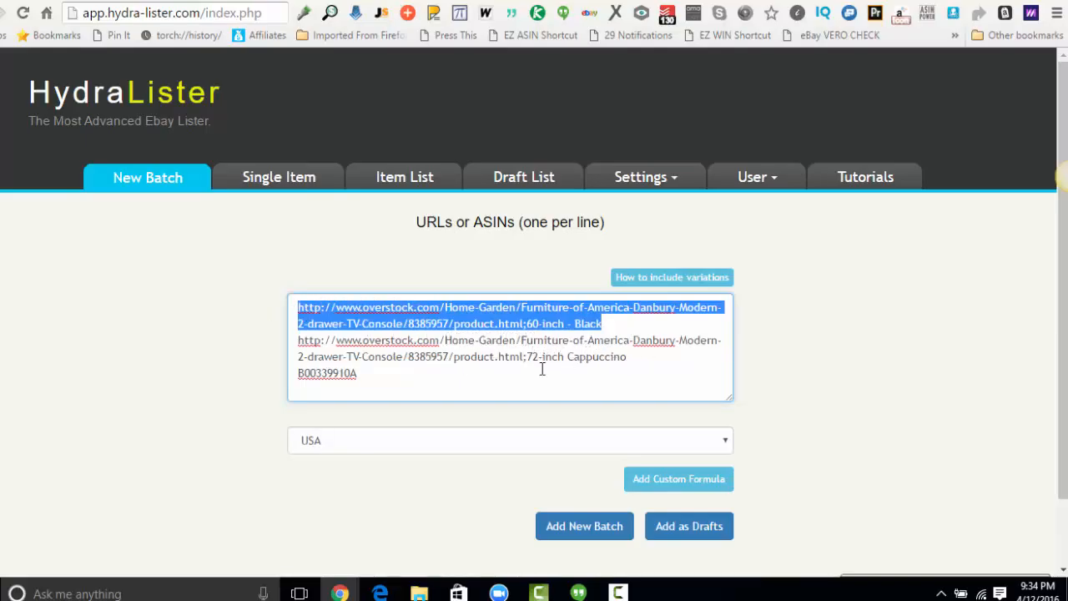
{"action": "left_click_drag", "start_coordinate": [651, 366], "coordinate": [294, 309]}
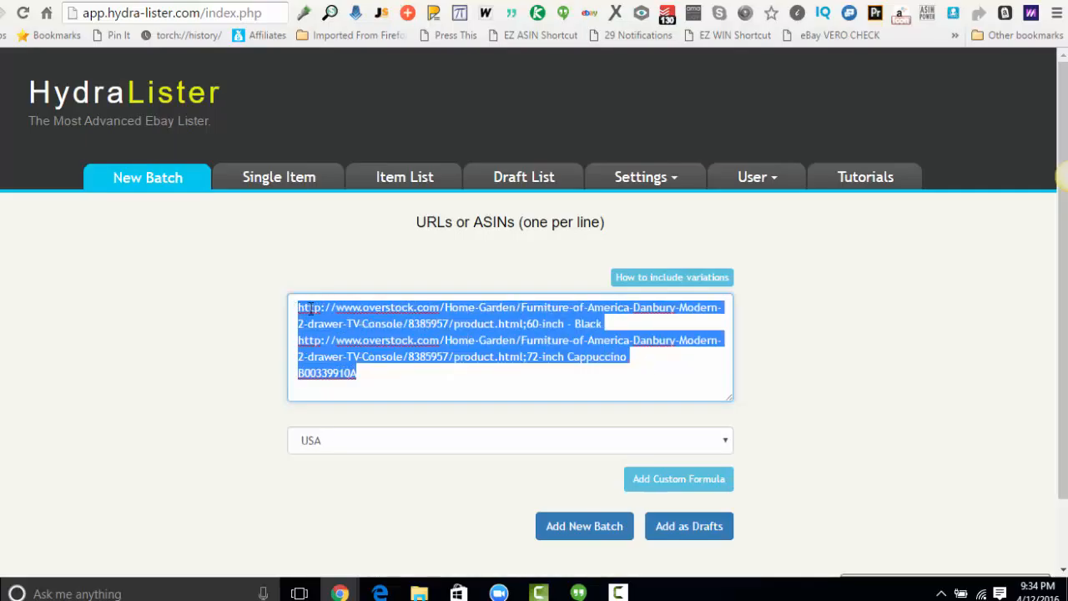
{"action": "left_click", "coordinate": [418, 338]}
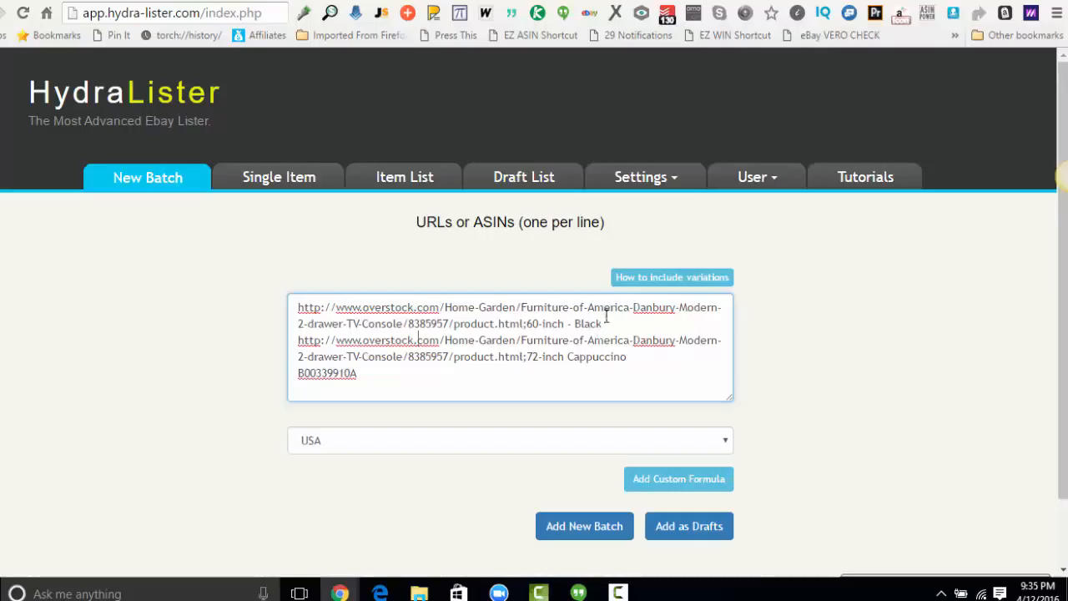
{"action": "left_click_drag", "start_coordinate": [643, 361], "coordinate": [256, 337]}
{"action": "left_click", "coordinate": [659, 369]}
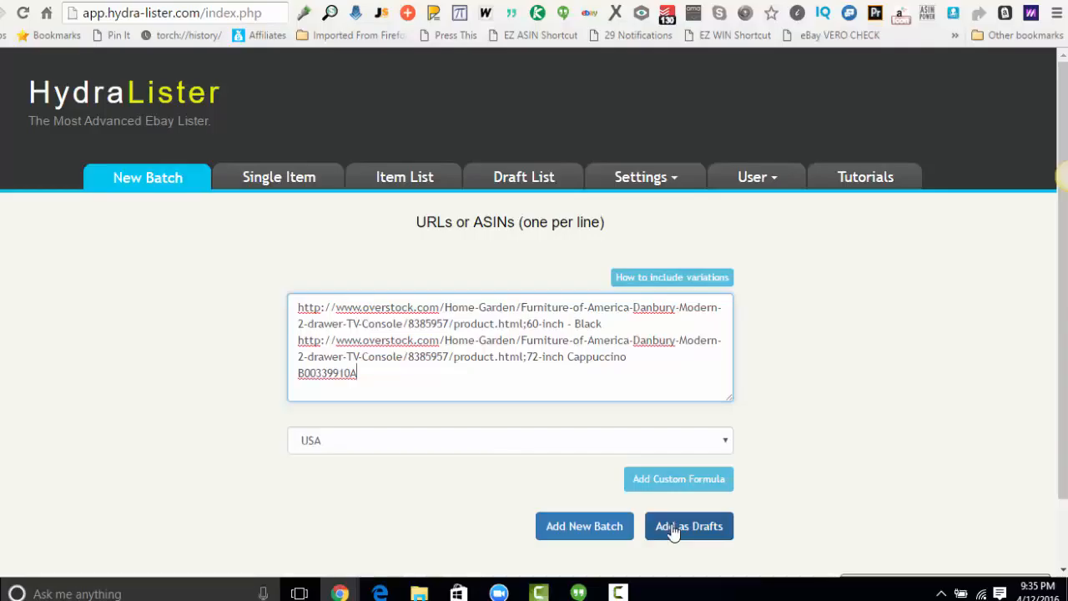
Select USA as the country for the batch.
{"action": "left_click", "coordinate": [652, 442]}
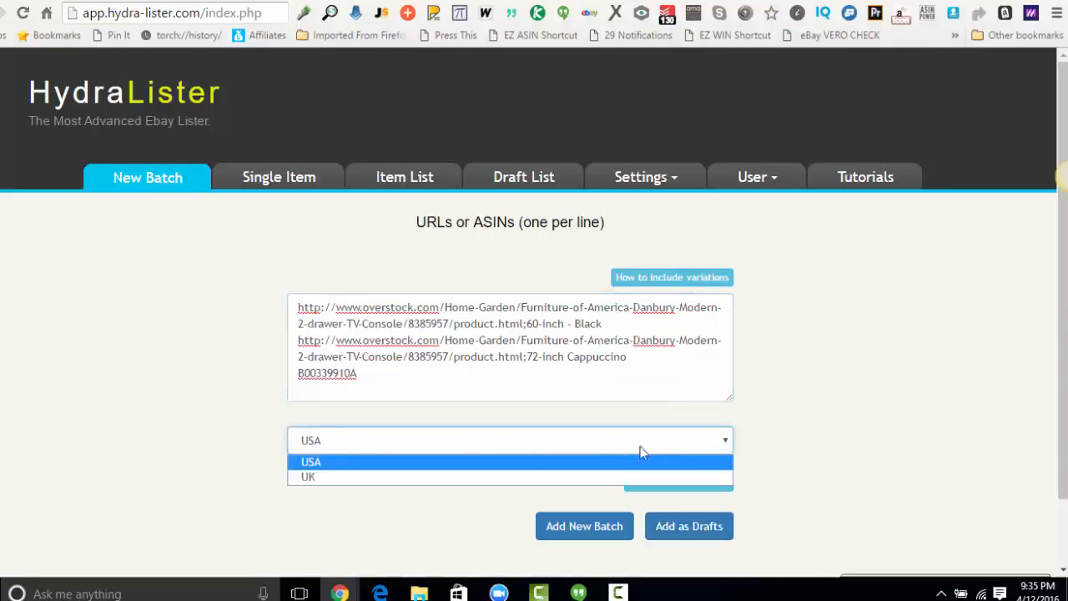
{"action": "left_click", "coordinate": [540, 464]}
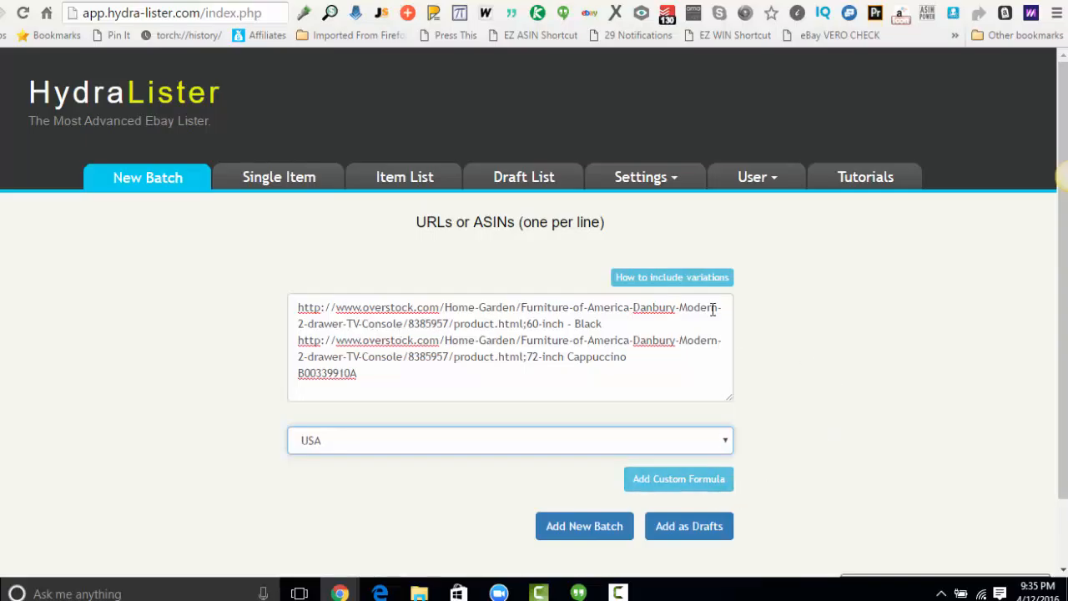
Examine the custom formula fields for vendor tax, margins, PayPal fees and eBay fees, and close the formula without entering values.
{"action": "left_click", "coordinate": [687, 480]}
{"action": "scroll", "coordinate": [740, 472], "scroll_direction": "down", "scroll_amount": 2}
{"action": "scroll", "coordinate": [739, 471], "scroll_direction": "down", "scroll_amount": 2}
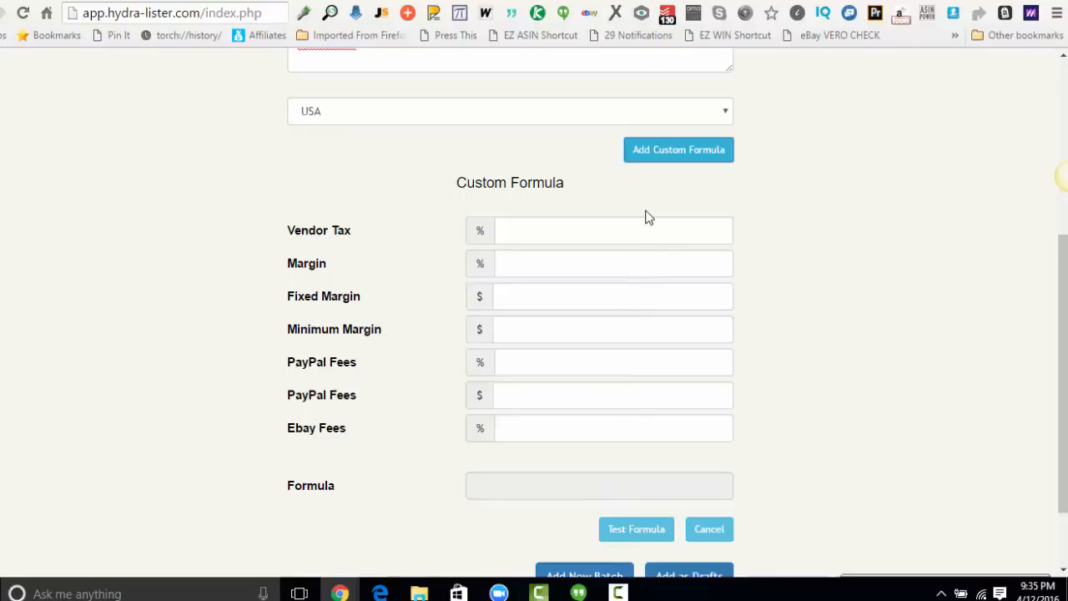
{"action": "scroll", "coordinate": [692, 434], "scroll_direction": "down", "scroll_amount": 1}
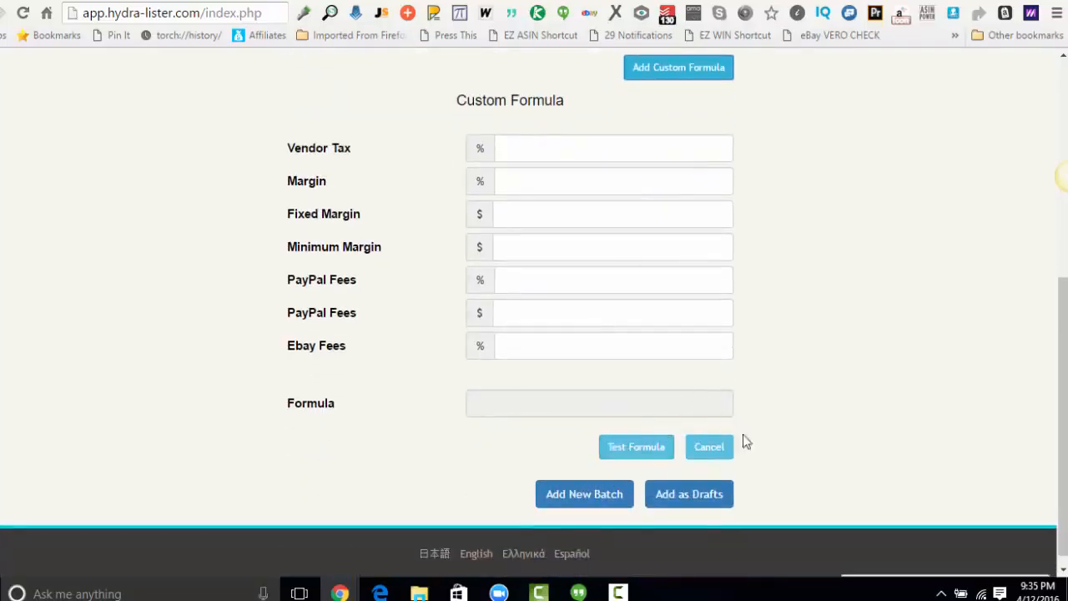
{"action": "left_click", "coordinate": [703, 458]}
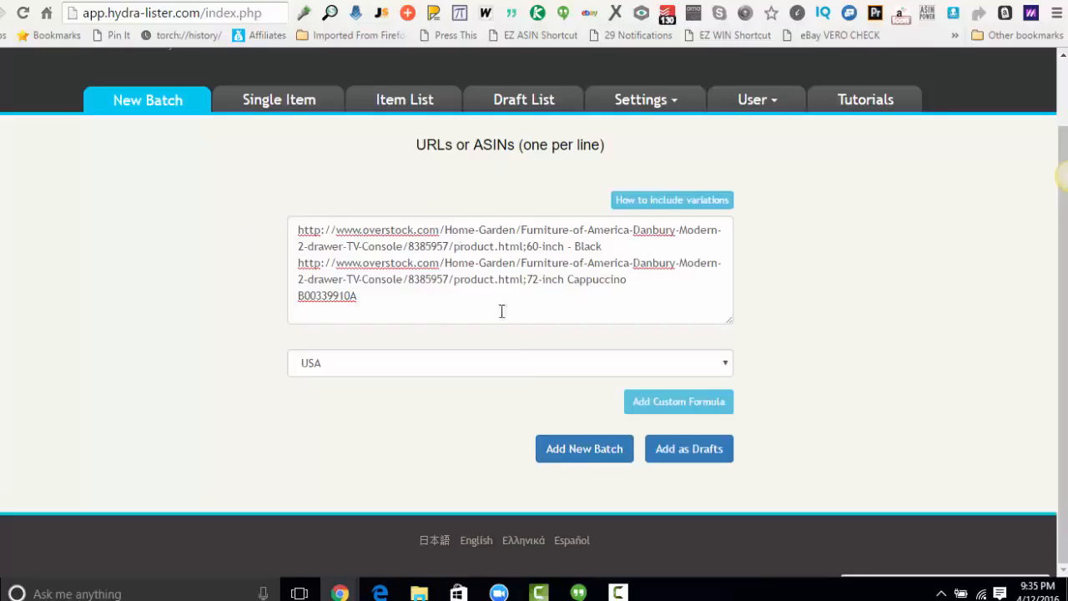
Add the batch items as drafts and open the draft list.
{"action": "left_click", "coordinate": [722, 454]}
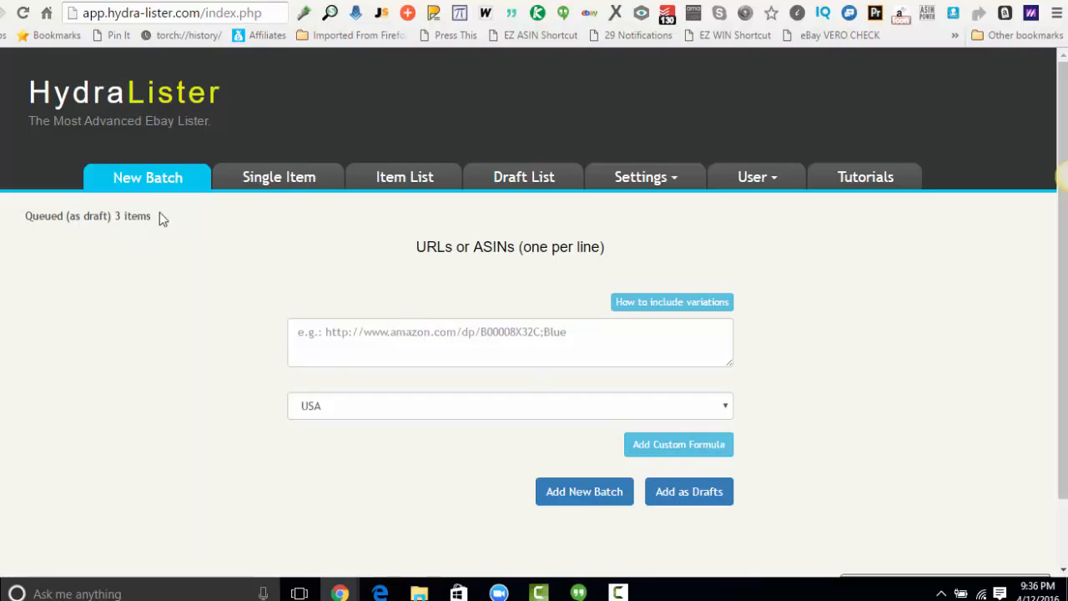
{"action": "left_click", "coordinate": [543, 178]}
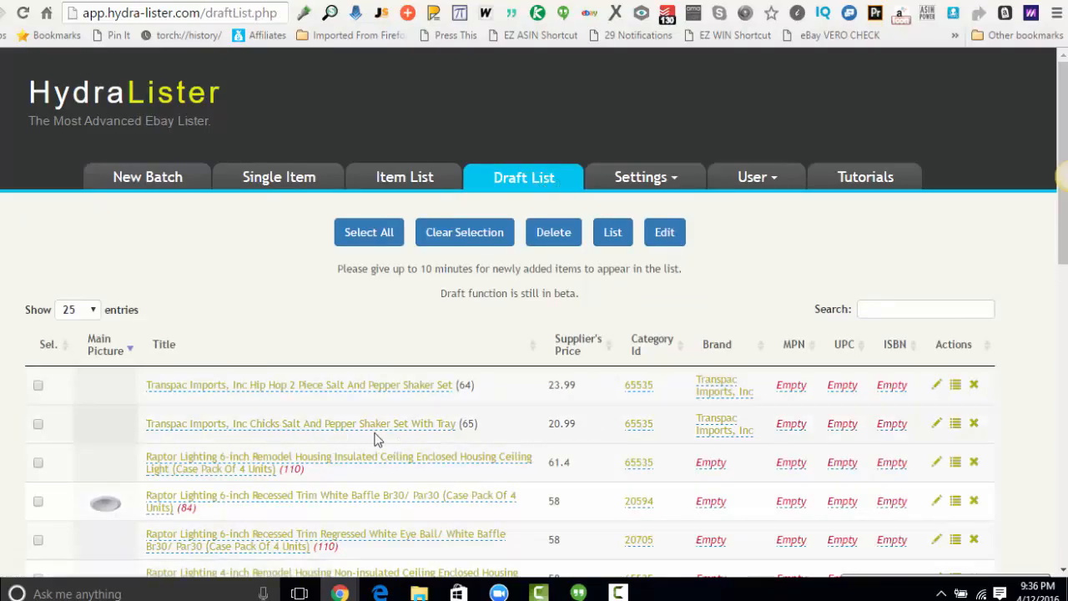
{"action": "scroll", "coordinate": [396, 399], "scroll_direction": "down", "scroll_amount": 3}
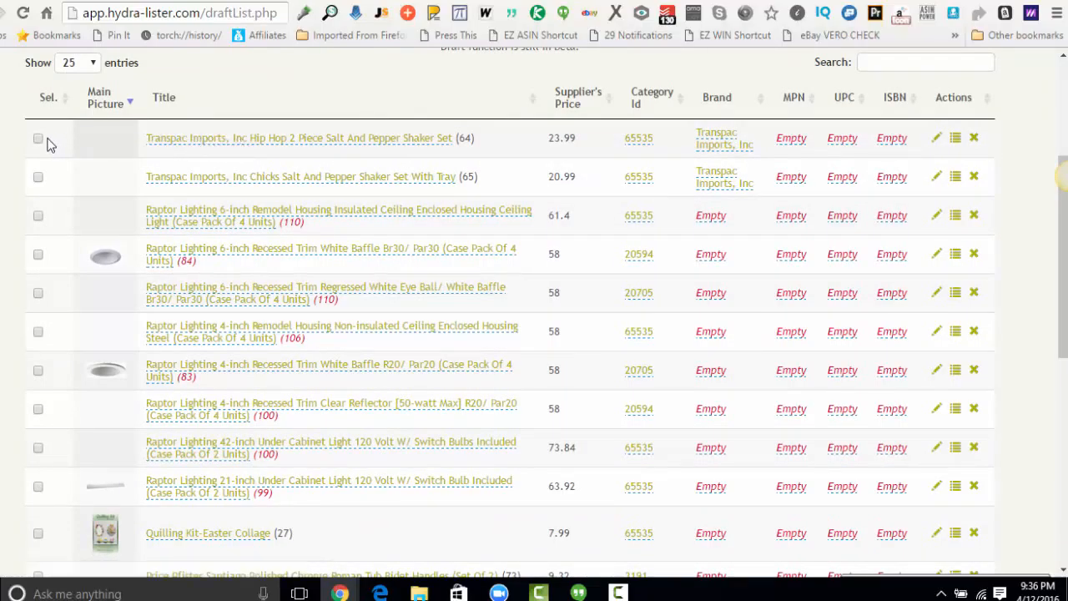
{"action": "left_click", "coordinate": [201, 142]}
{"action": "triple_click", "coordinate": [200, 139]}
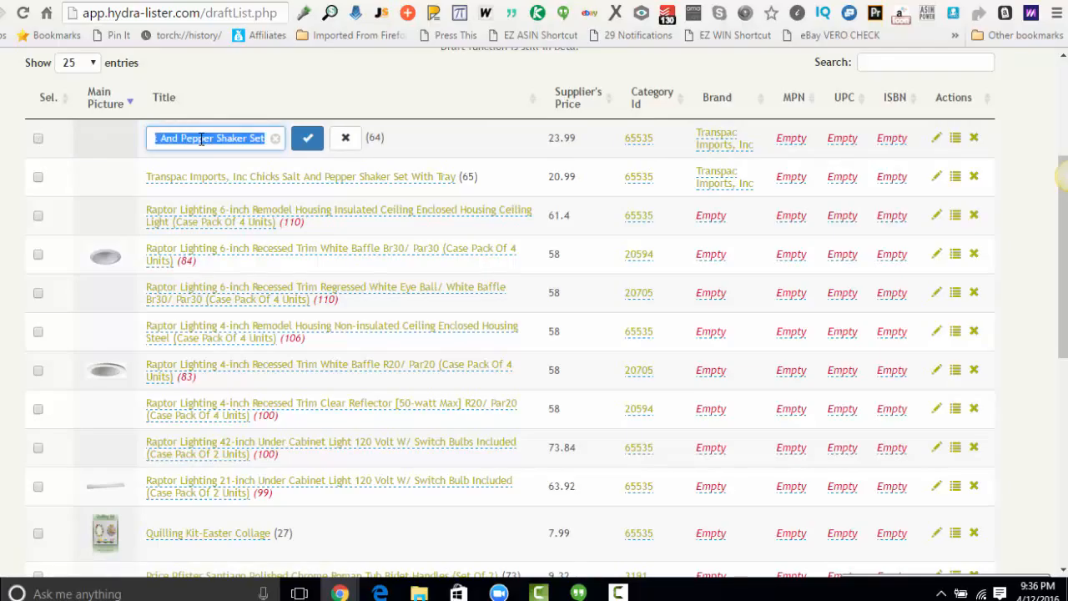
{"action": "left_click", "coordinate": [345, 138]}
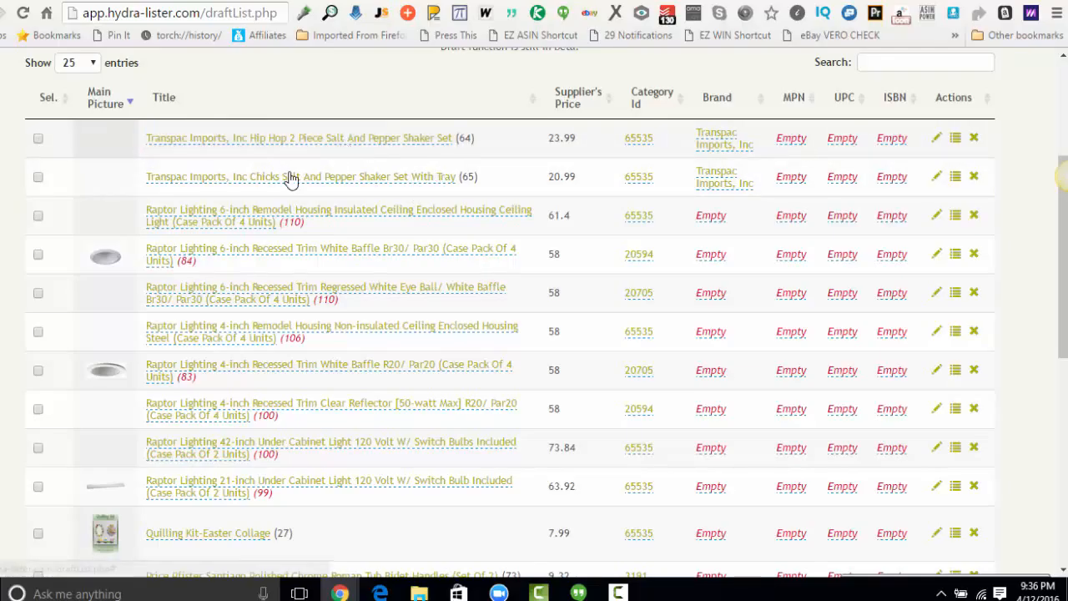
Retitle the Hip Hop 2 Piece shaker set draft as "Salt and Pepper Shaker Set Kitchen Counter Table Accessories".
{"action": "left_click", "coordinate": [337, 142]}
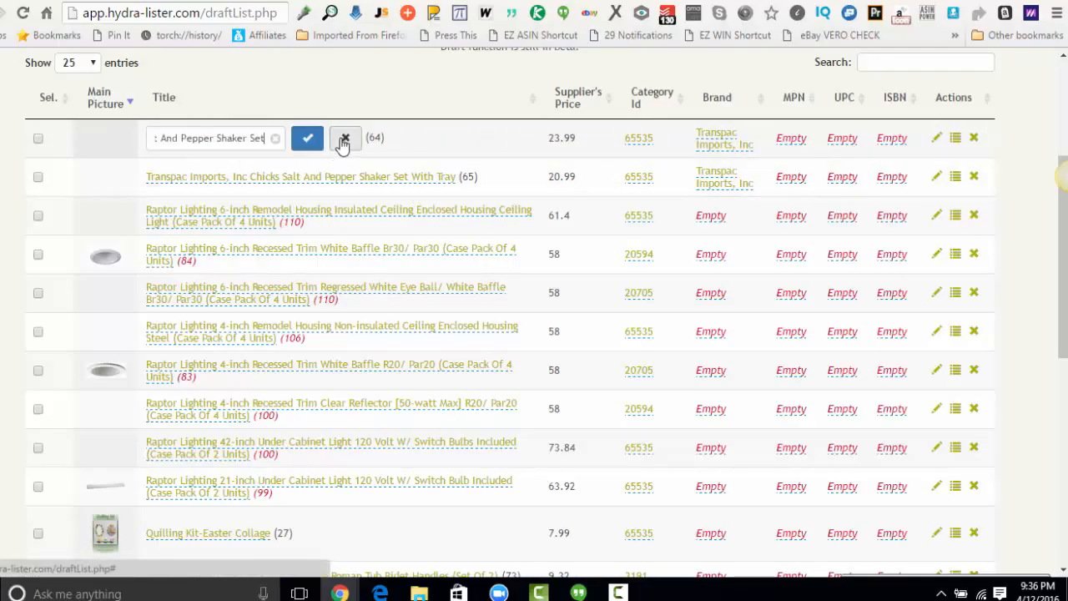
{"action": "triple_click", "coordinate": [236, 138]}
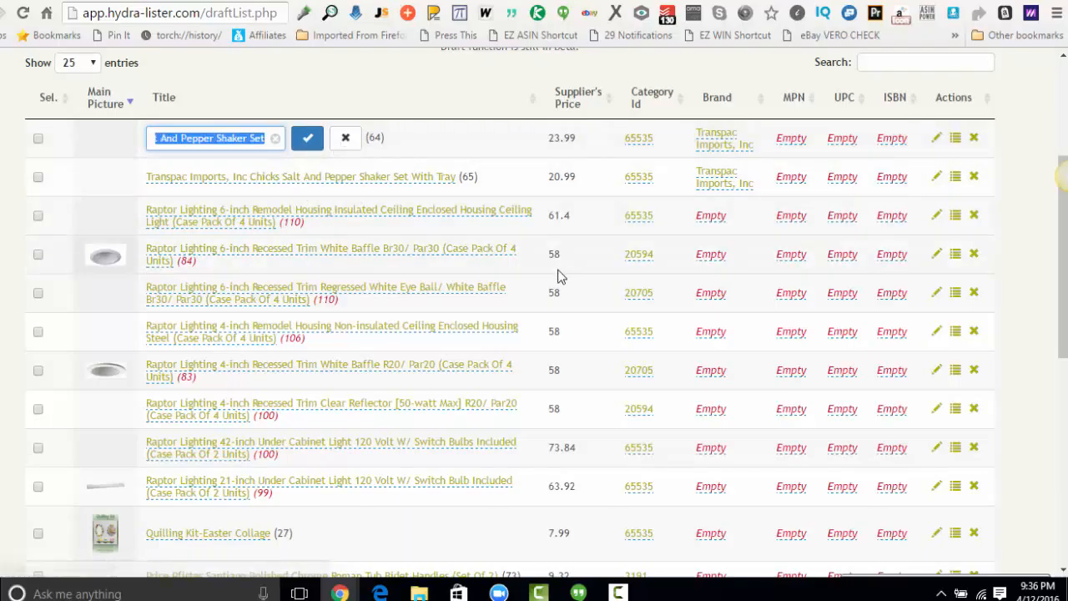
{"action": "type", "text": "Sal"}
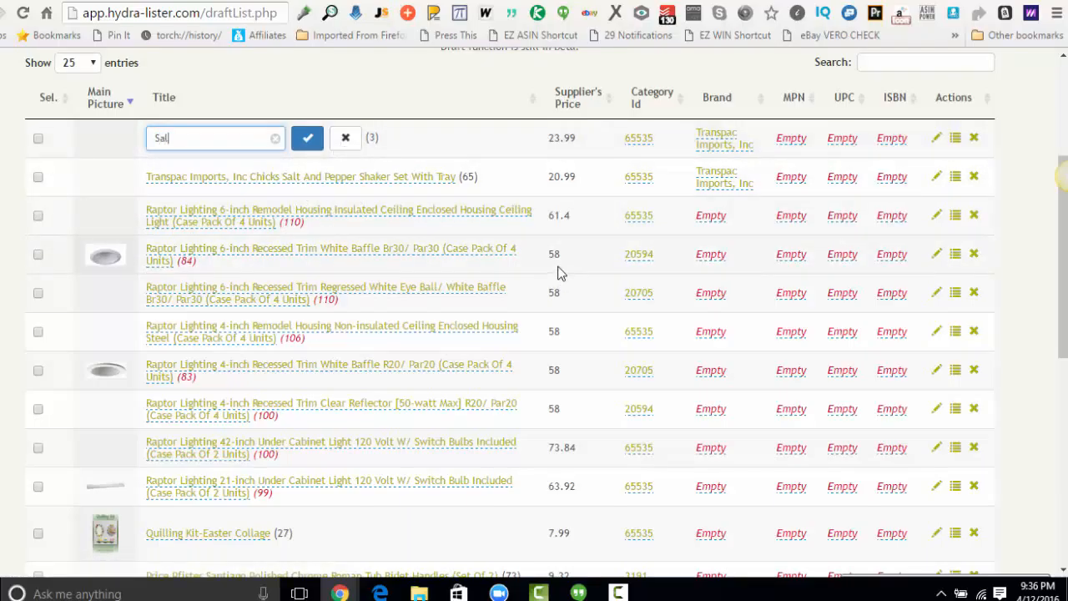
{"action": "type", "text": "t and Pepper Shaker Set Kit"}
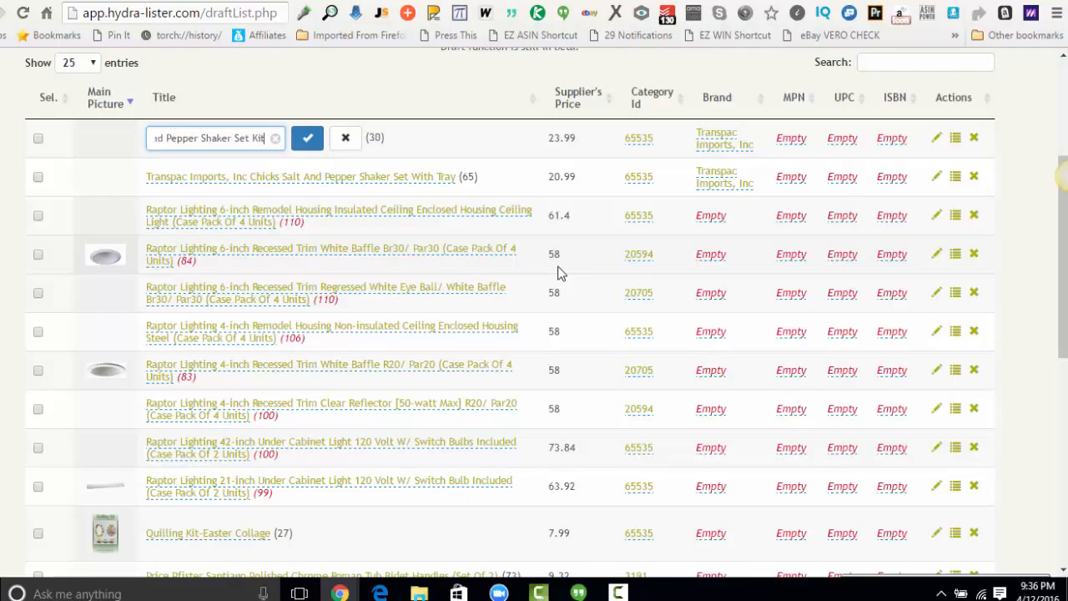
{"action": "type", "text": "chen "}
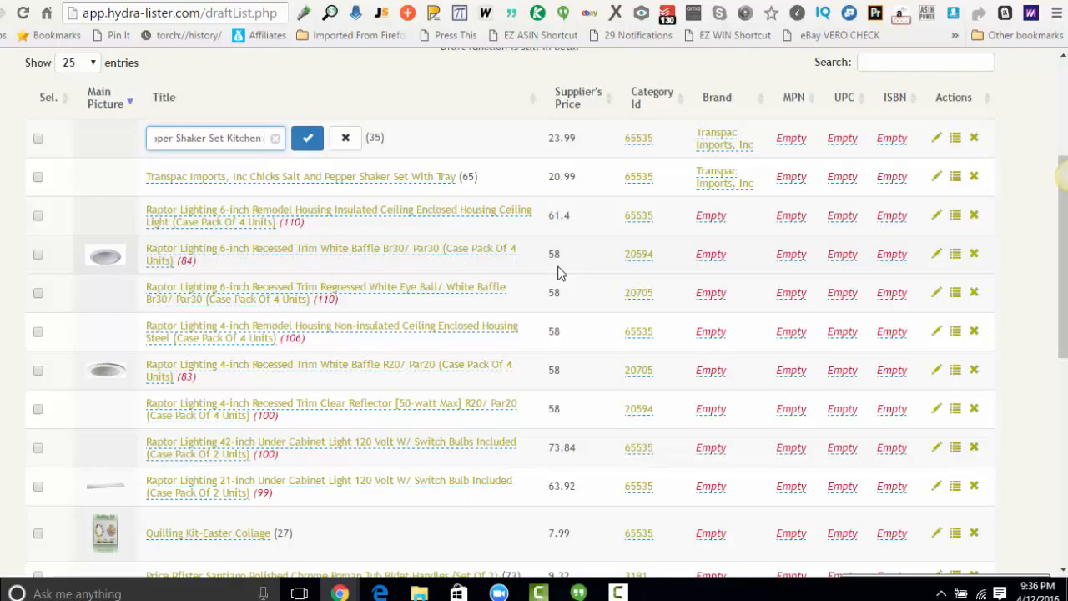
{"action": "type", "text": "Acces"}
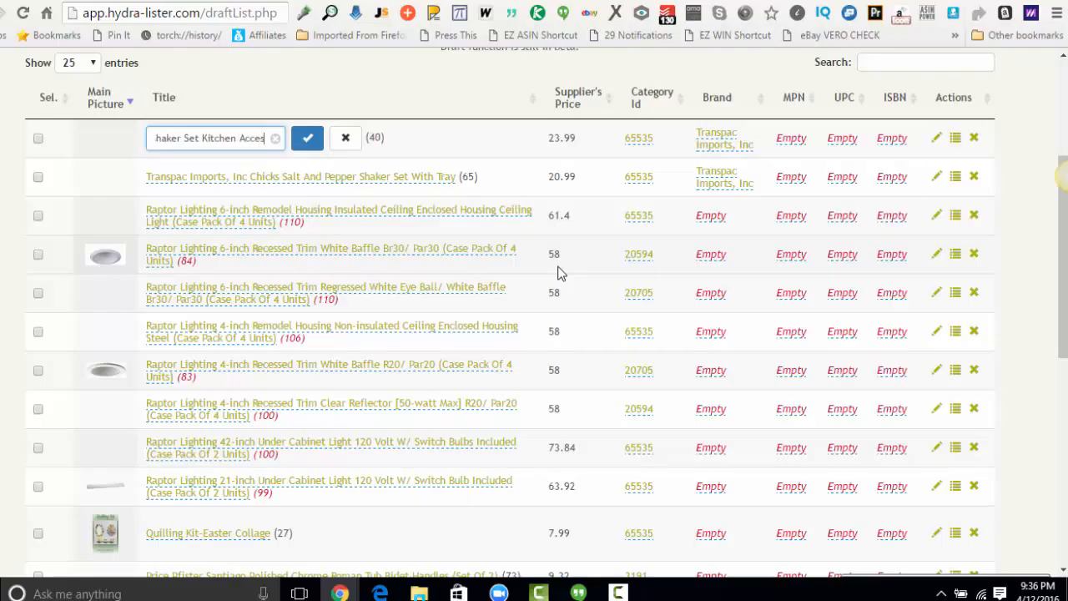
{"action": "key", "text": "BackSpace"}
{"action": "key", "text": "BackSpace"}
{"action": "key", "text": "BackSpace"}
{"action": "type", "text": "Counter Table acce"}
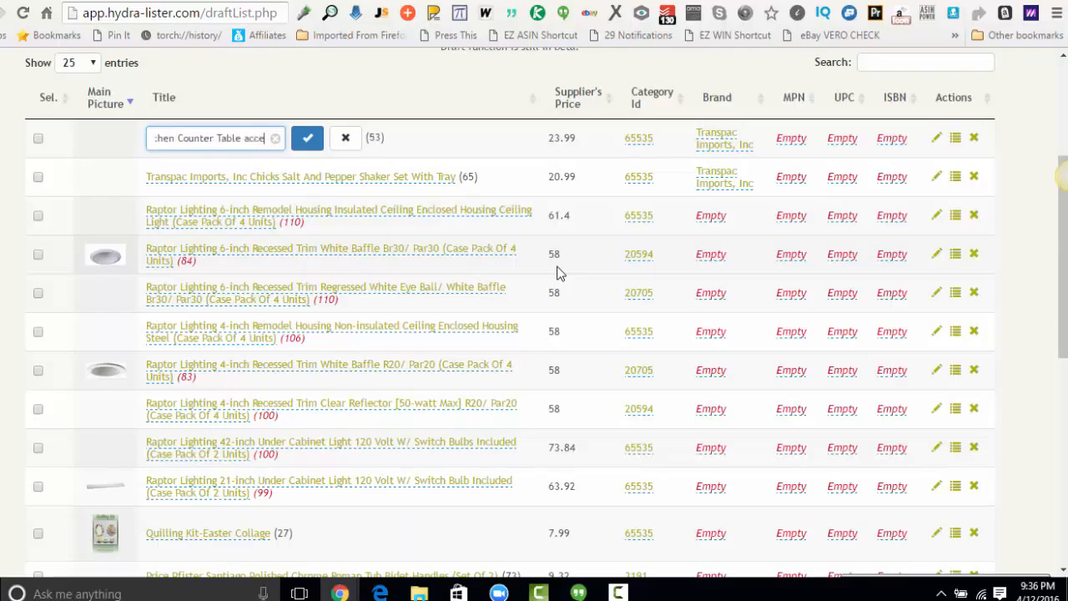
{"action": "key", "text": "BackSpace"}
{"action": "key", "text": "BackSpace"}
{"action": "type", "text": "Accessories"}
{"action": "key", "text": "Return"}
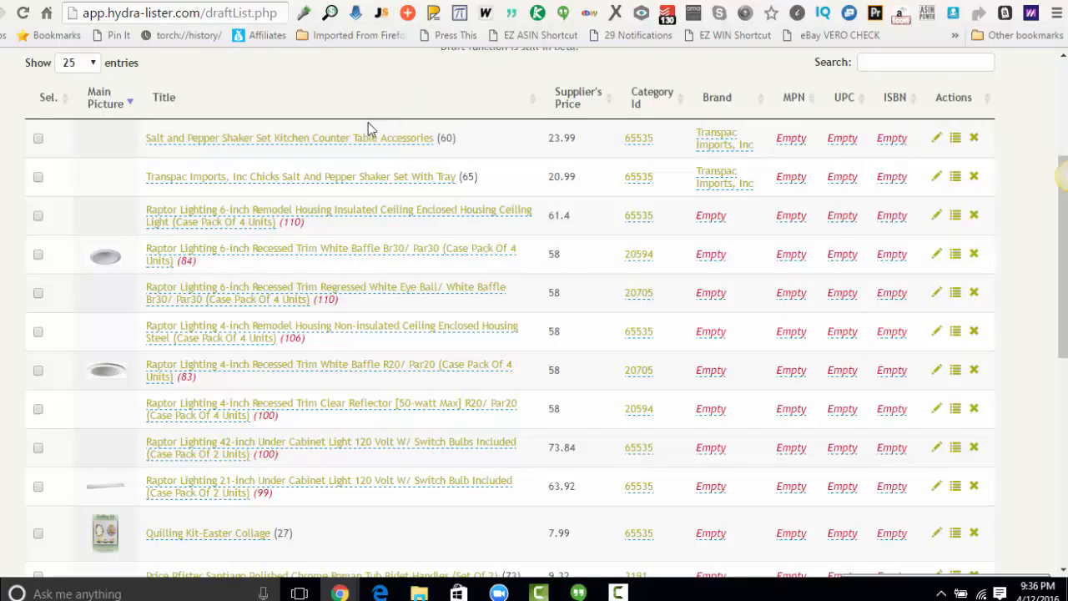
Examine the character counts beside the retitled shaker set and the first Raptor Lighting draft.
{"action": "left_click_drag", "start_coordinate": [441, 139], "coordinate": [463, 139]}
{"action": "left_click", "coordinate": [464, 146]}
{"action": "left_click_drag", "start_coordinate": [287, 227], "coordinate": [305, 225]}
{"action": "left_click", "coordinate": [641, 146]}
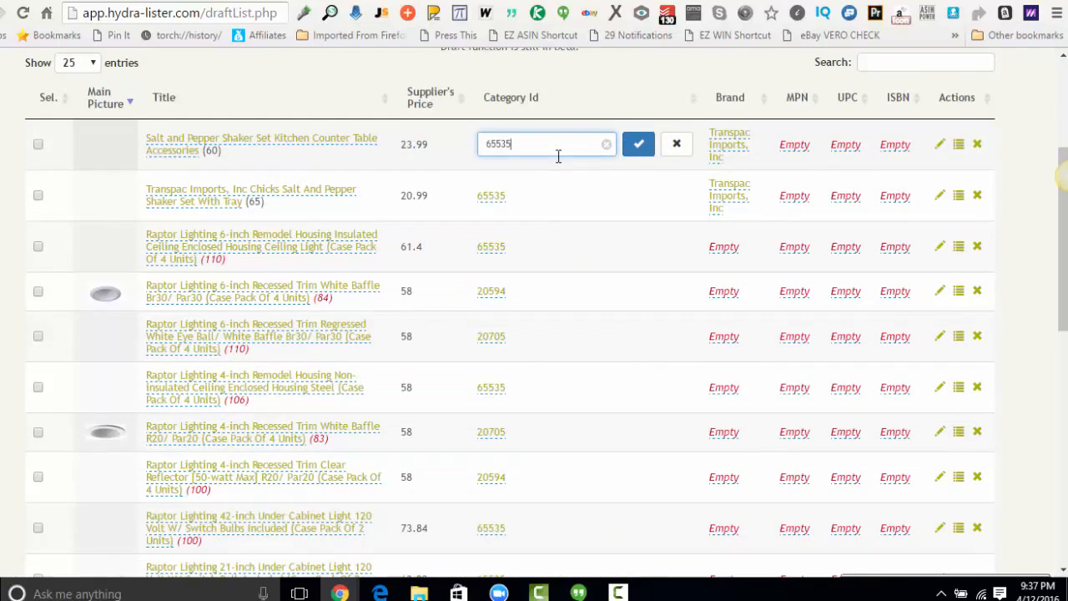
{"action": "left_click_drag", "start_coordinate": [542, 150], "coordinate": [444, 148]}
{"action": "left_click", "coordinate": [605, 144]}
{"action": "left_click", "coordinate": [638, 147]}
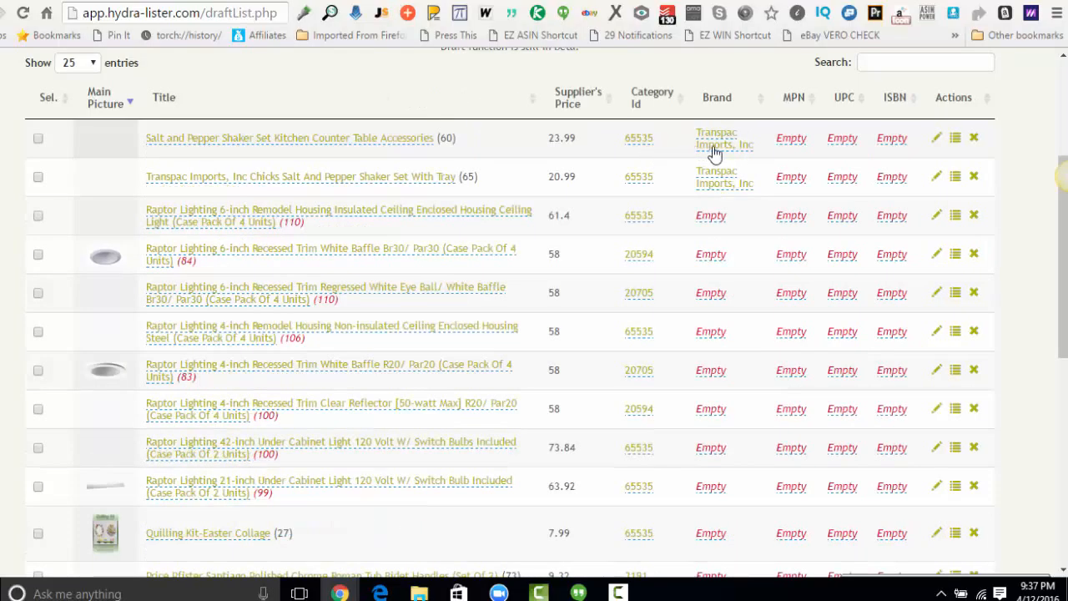
Change the brand of the retitled salt and pepper shaker set draft to "Salt and Pepper Shaker".
{"action": "left_click", "coordinate": [715, 153]}
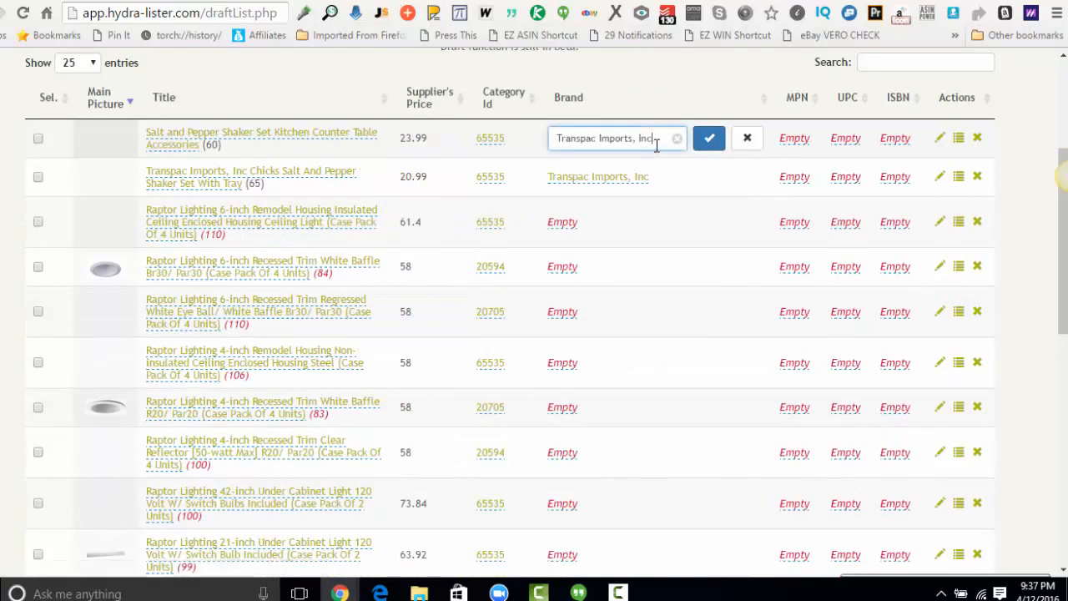
{"action": "left_click_drag", "start_coordinate": [665, 137], "coordinate": [532, 135]}
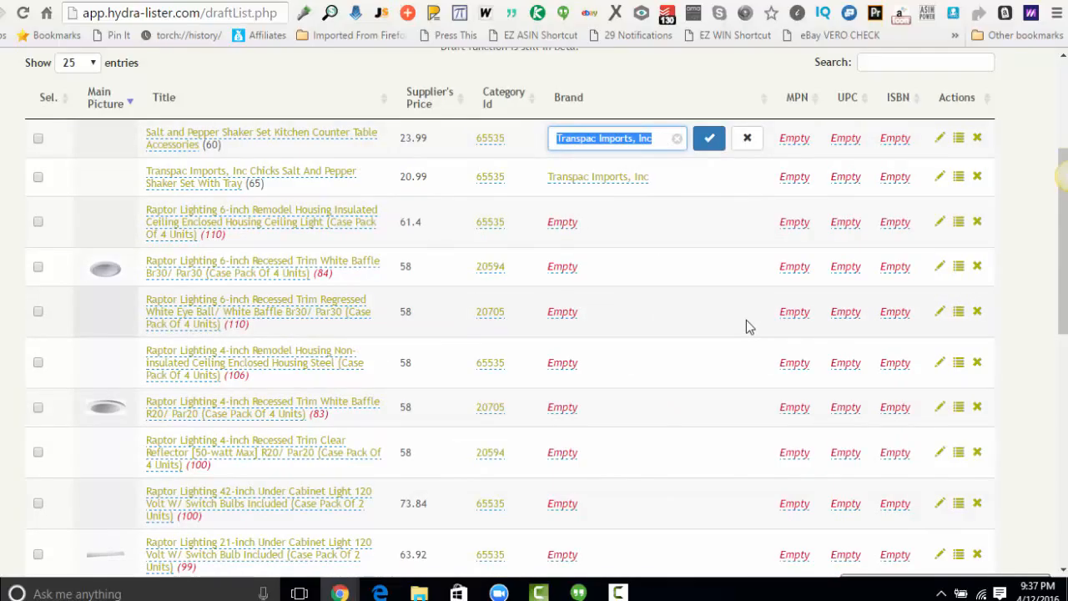
{"action": "type", "text": "S"}
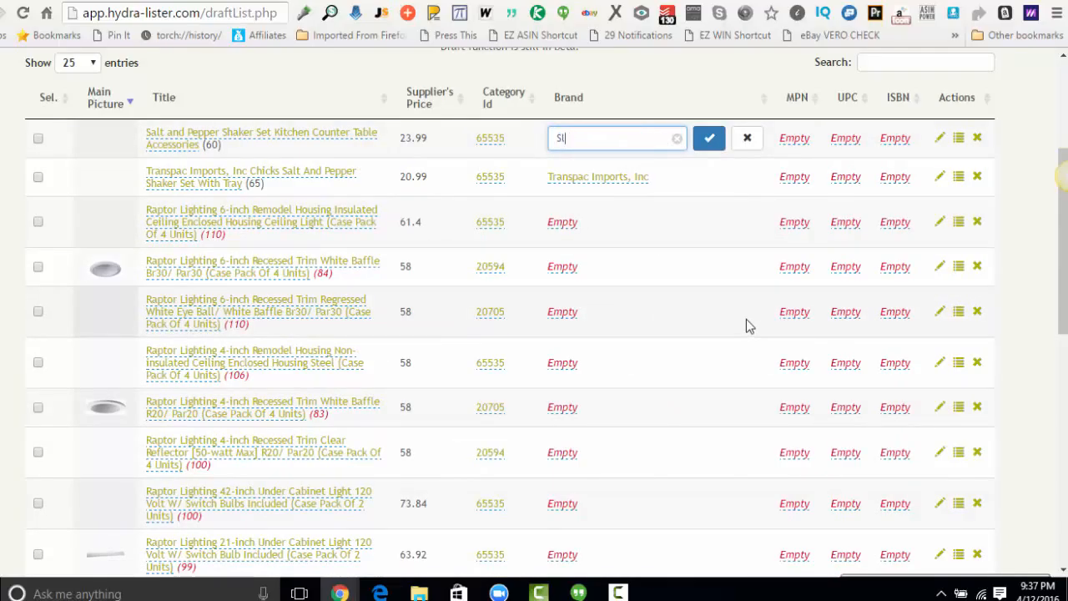
{"action": "type", "text": "alt and Pepper Shaker"}
{"action": "key", "text": "Return"}
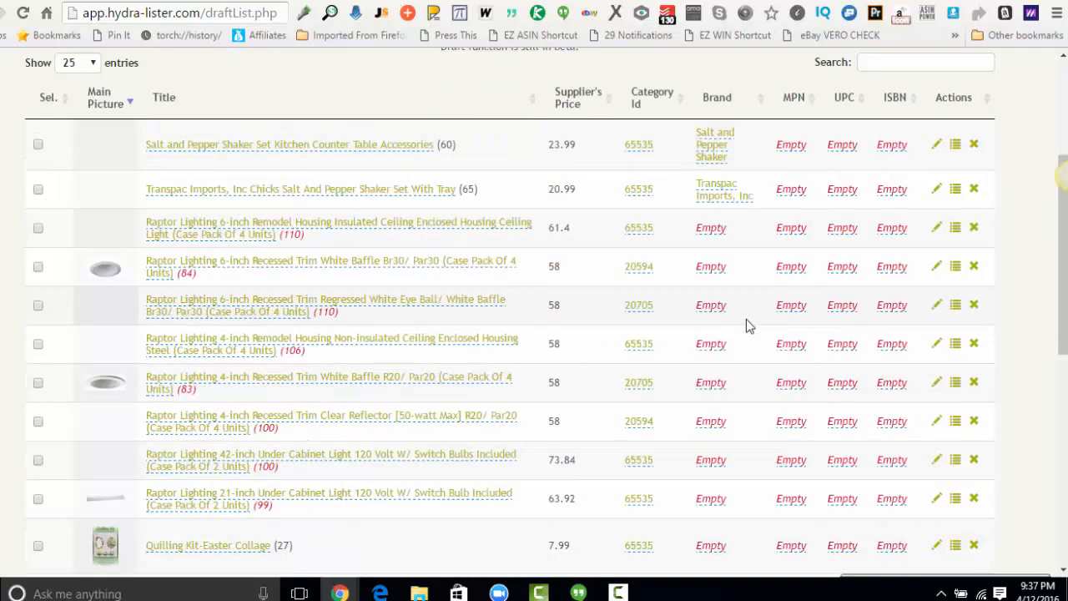
{"action": "left_click", "coordinate": [793, 146]}
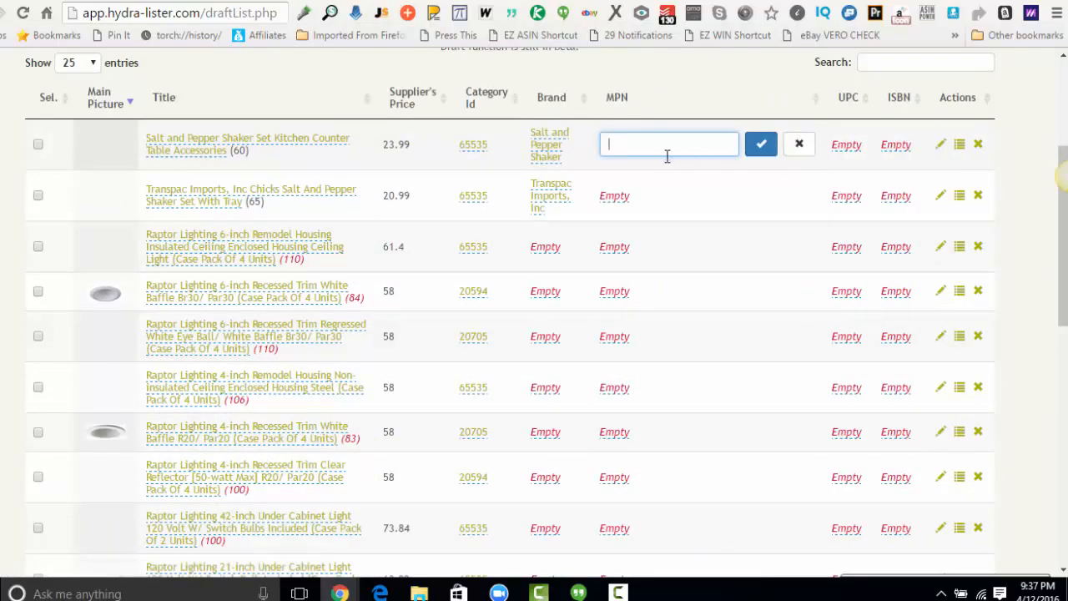
{"action": "type", "text": "00"}
{"action": "key", "text": "BackSpace"}
{"action": "type", "text": "564955"}
{"action": "left_click", "coordinate": [760, 144]}
{"action": "left_click", "coordinate": [841, 148]}
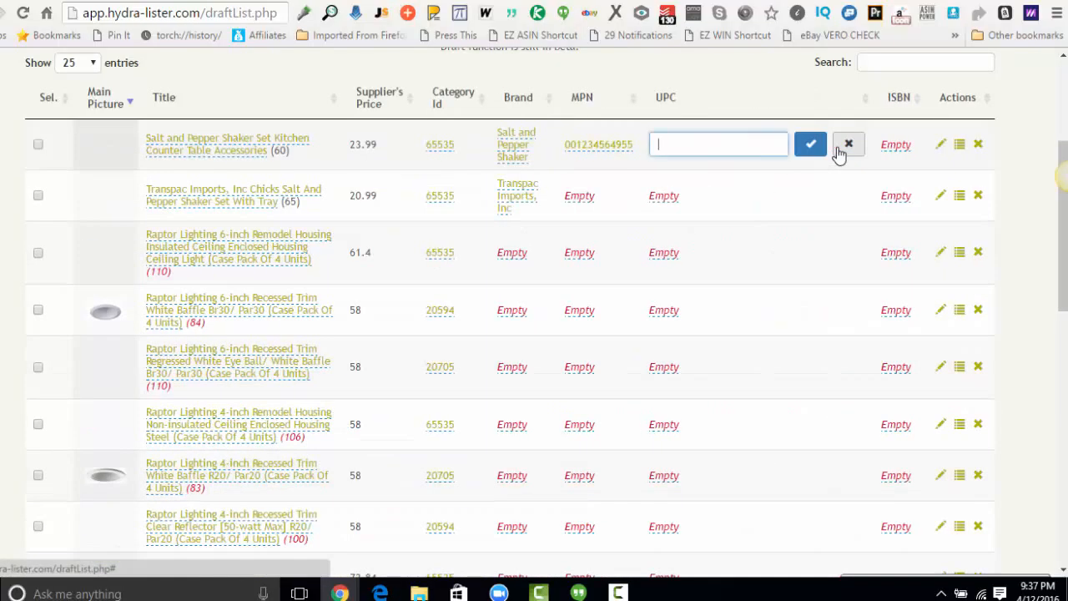
{"action": "type", "text": "12345649"}
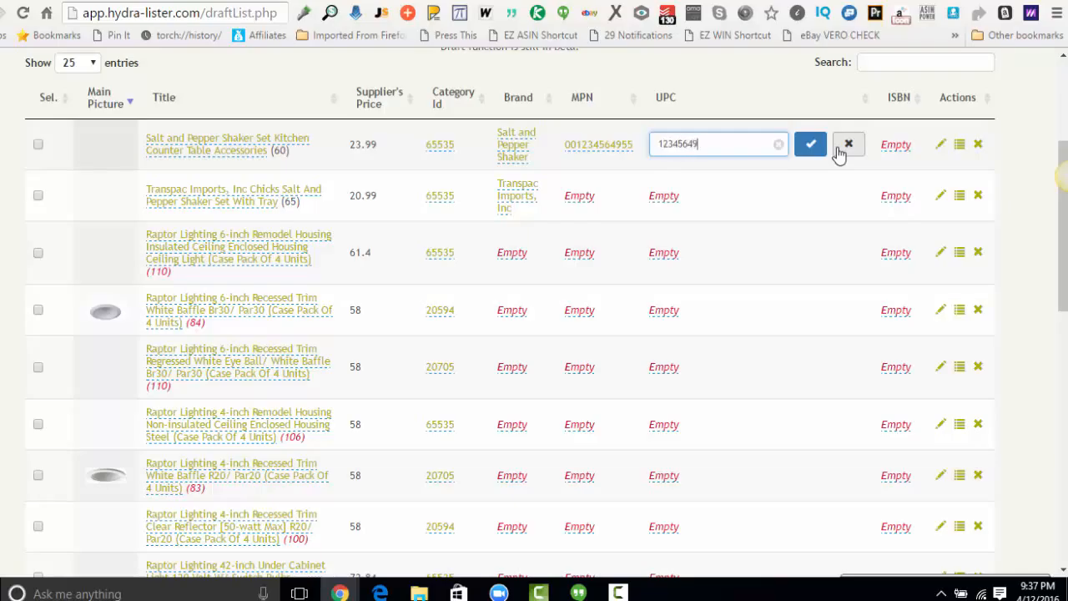
{"action": "type", "text": "5+"}
{"action": "key", "text": "BackSpace"}
{"action": "type", "text": "552"}
{"action": "left_click", "coordinate": [810, 145]}
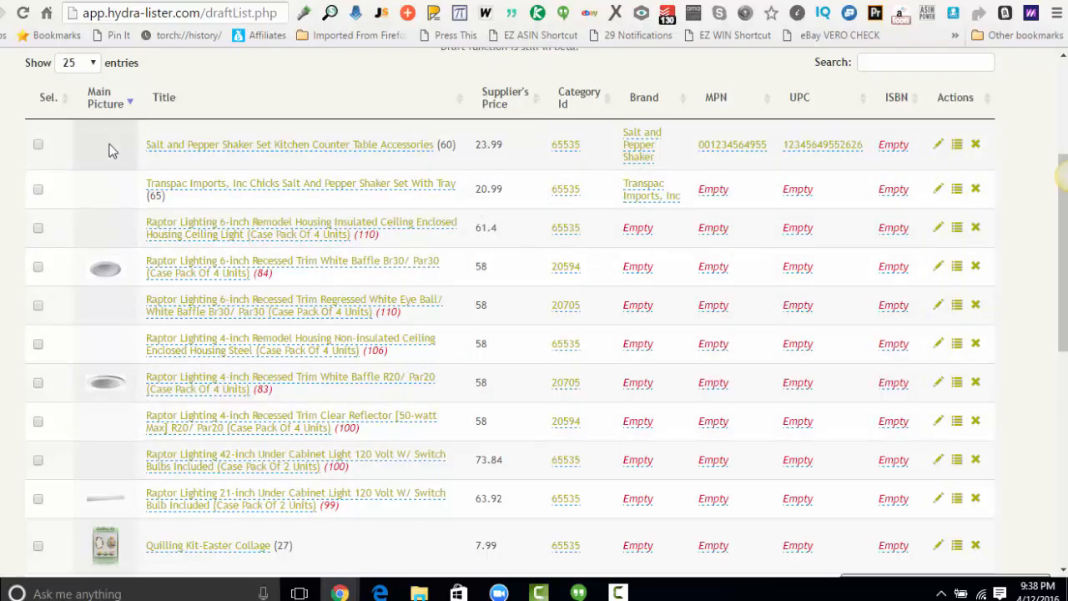
Open the retitled shaker set draft for full editing and examine its listing duration, condition, shipping and description settings.
{"action": "left_click", "coordinate": [939, 145]}
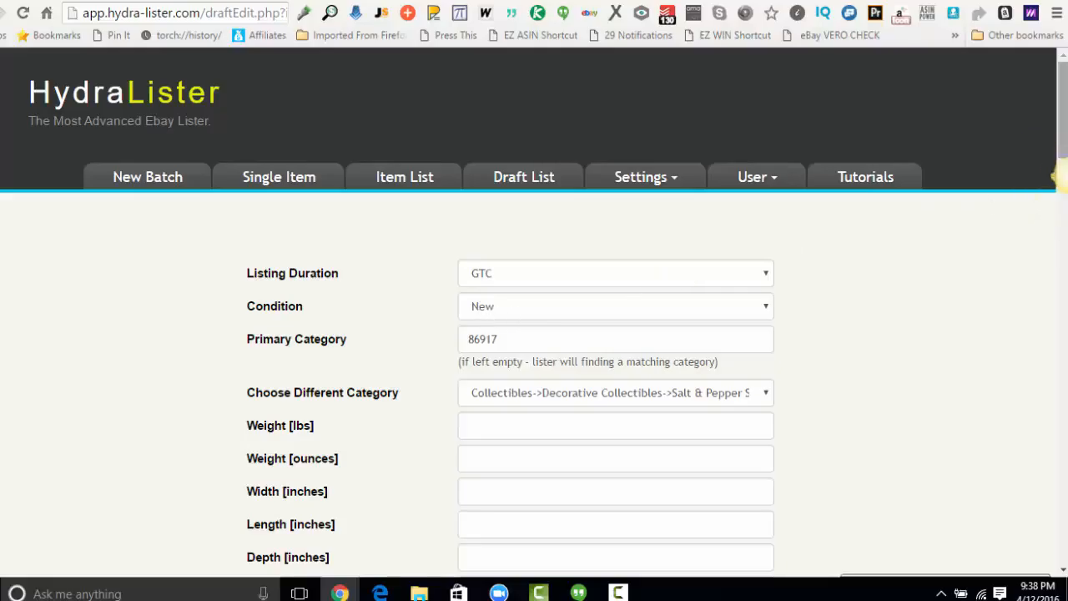
{"action": "left_click", "coordinate": [504, 284]}
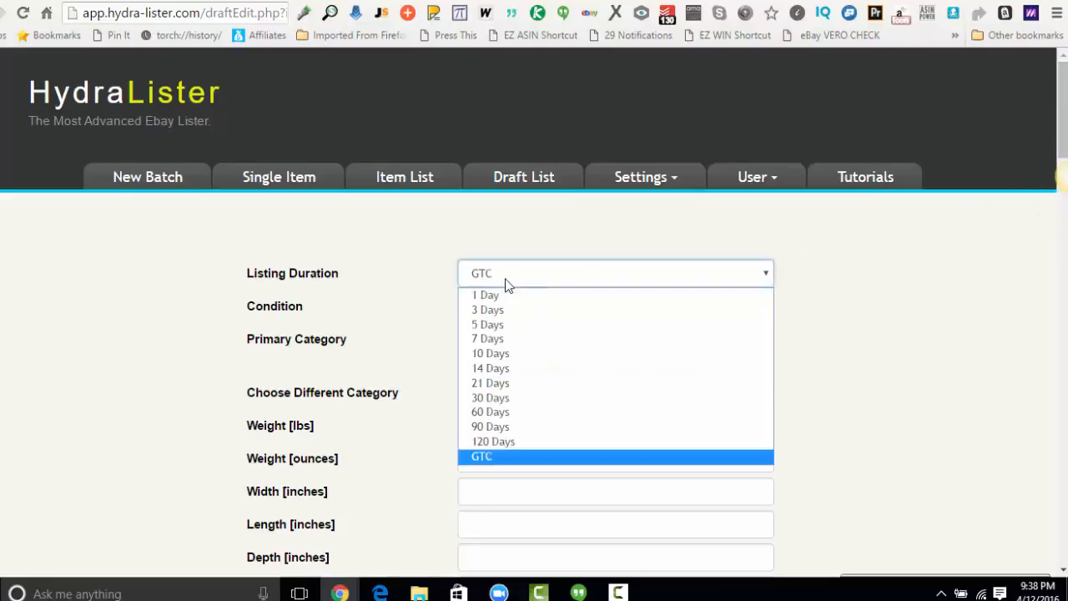
{"action": "left_click", "coordinate": [505, 285]}
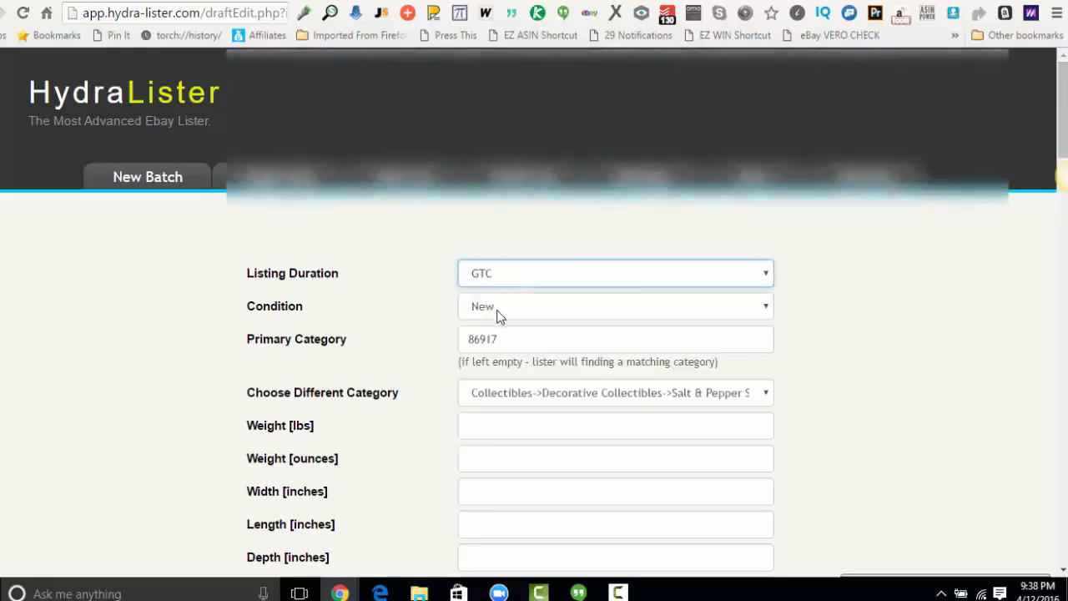
{"action": "left_click", "coordinate": [498, 314]}
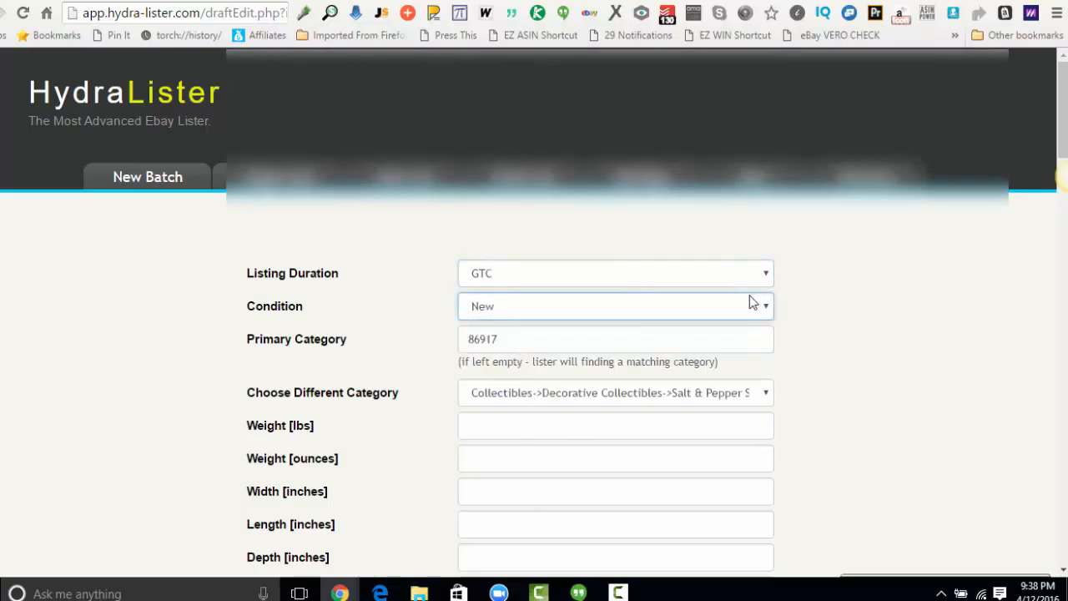
{"action": "scroll", "coordinate": [753, 303], "scroll_direction": "down", "scroll_amount": 10}
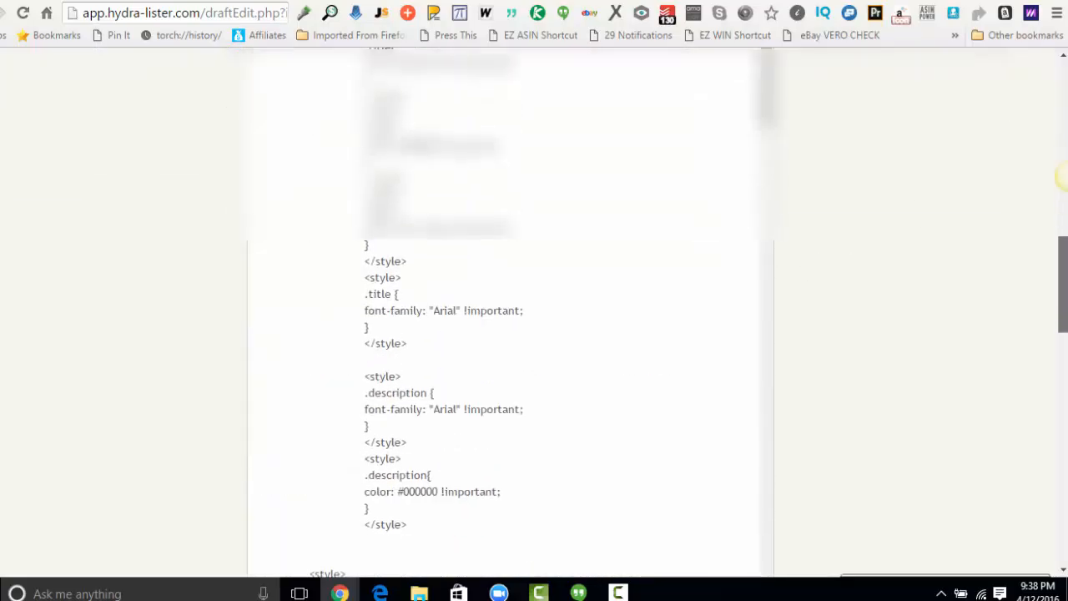
{"action": "scroll", "coordinate": [977, 282], "scroll_direction": "up", "scroll_amount": 2}
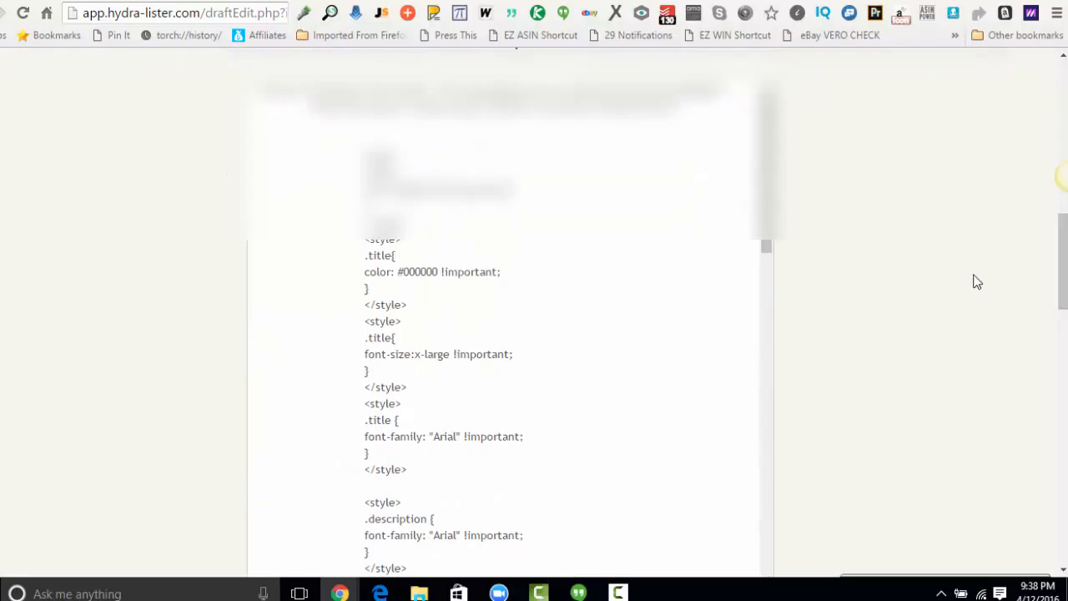
{"action": "left_click_drag", "start_coordinate": [1063, 240], "coordinate": [1058, 310]}
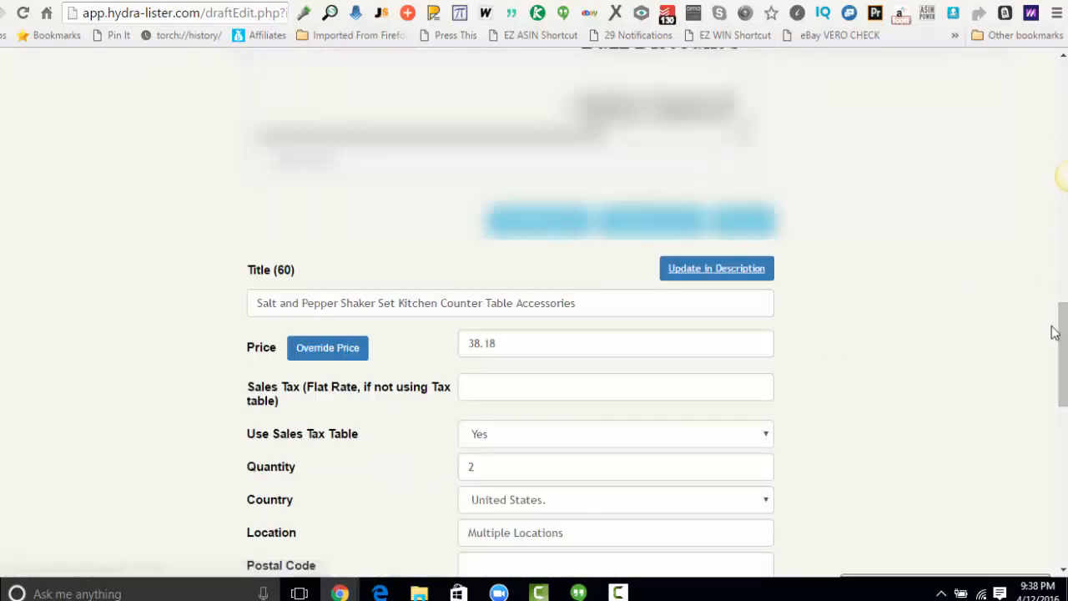
{"action": "left_click_drag", "start_coordinate": [1063, 332], "coordinate": [1064, 271]}
{"action": "scroll", "coordinate": [1062, 177], "scroll_direction": "up", "scroll_amount": 4}
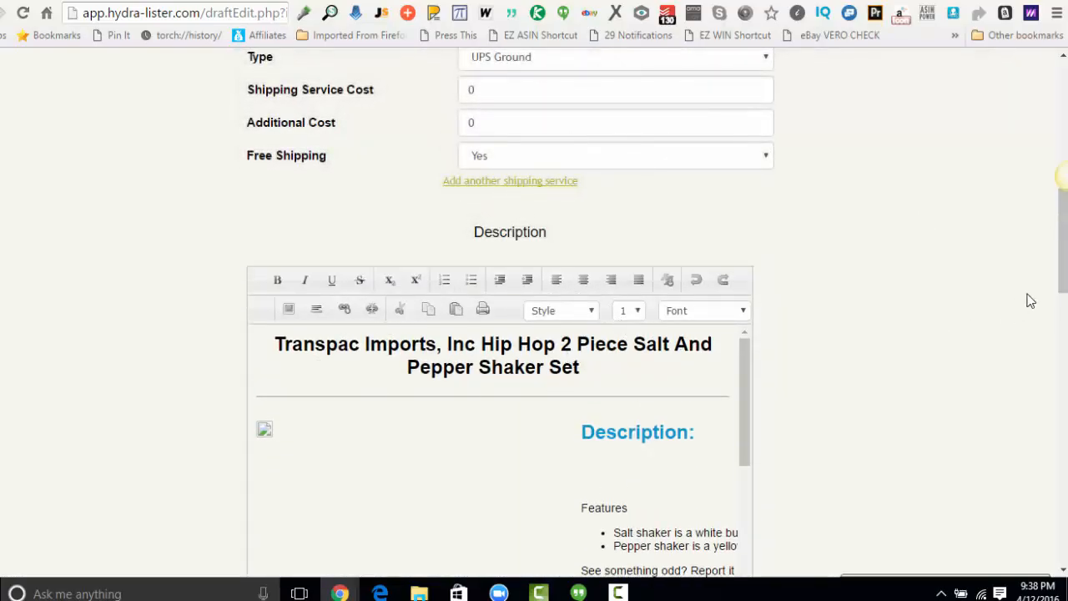
{"action": "left_click_drag", "start_coordinate": [1066, 247], "coordinate": [1059, 391]}
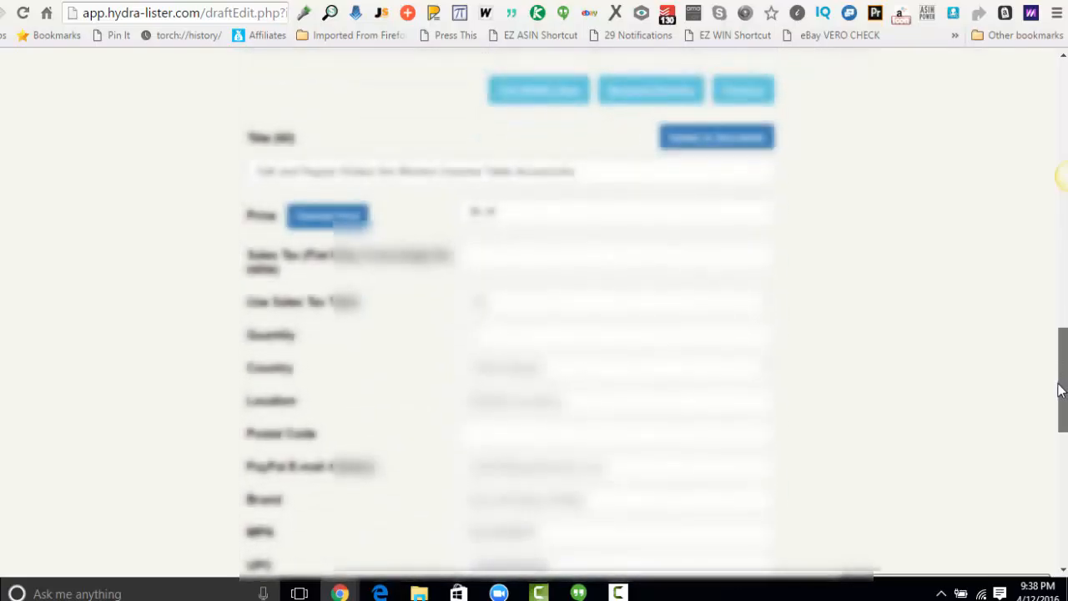
Examine the draft's title, price and sales tax fields without changing them.
{"action": "triple_click", "coordinate": [326, 171]}
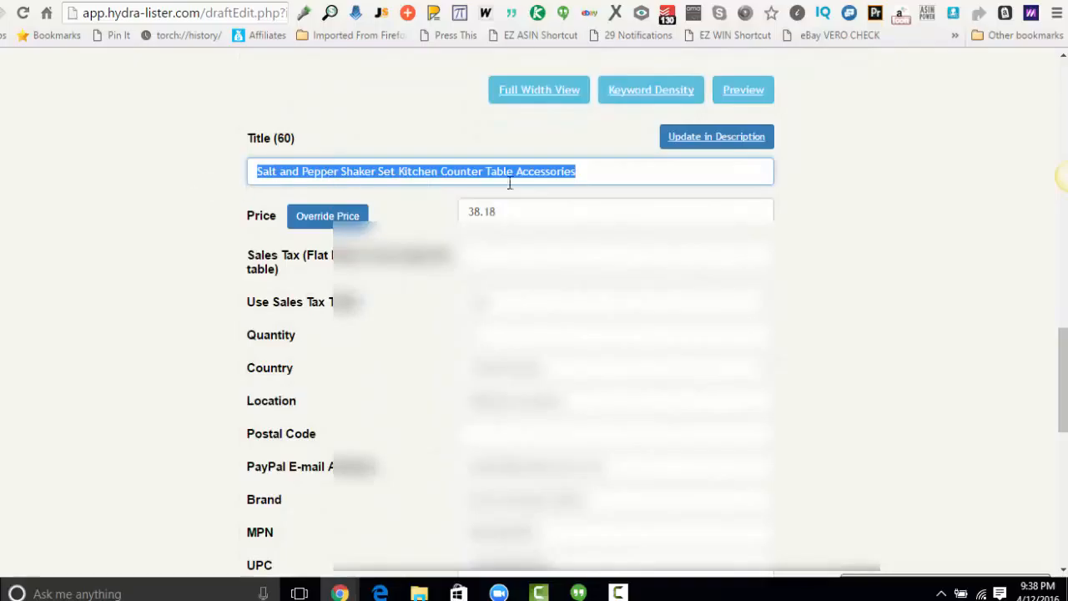
{"action": "left_click", "coordinate": [581, 173]}
{"action": "left_click", "coordinate": [492, 212]}
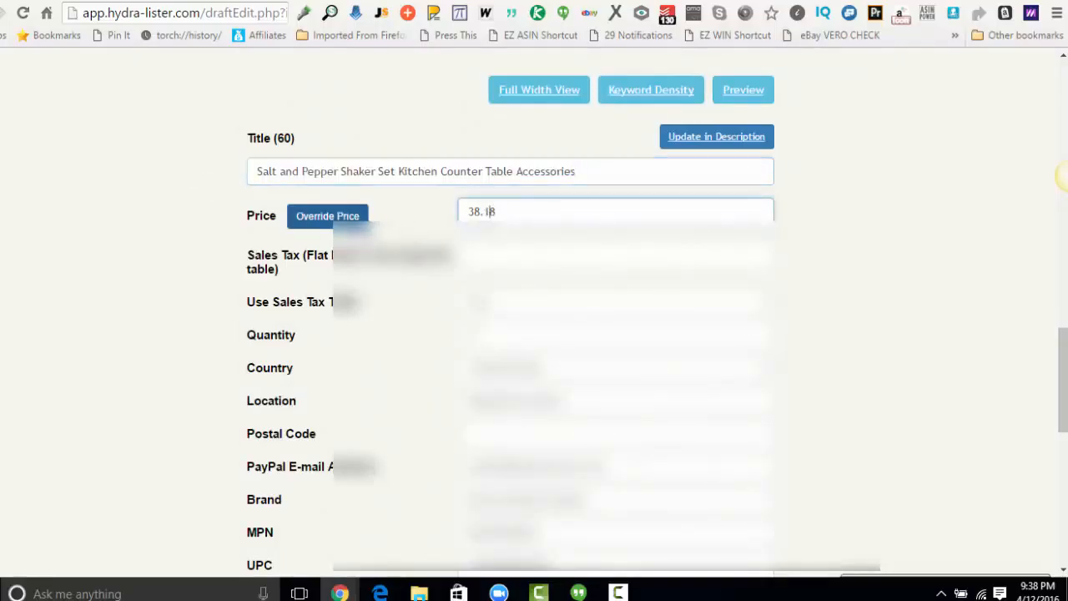
{"action": "left_click", "coordinate": [567, 367]}
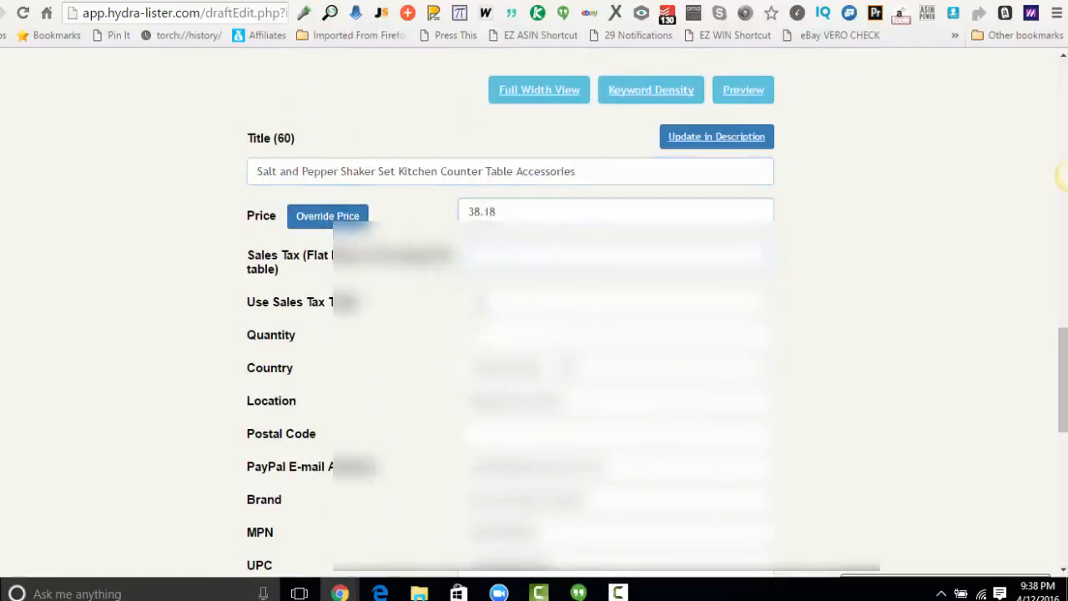
{"action": "left_click", "coordinate": [871, 235]}
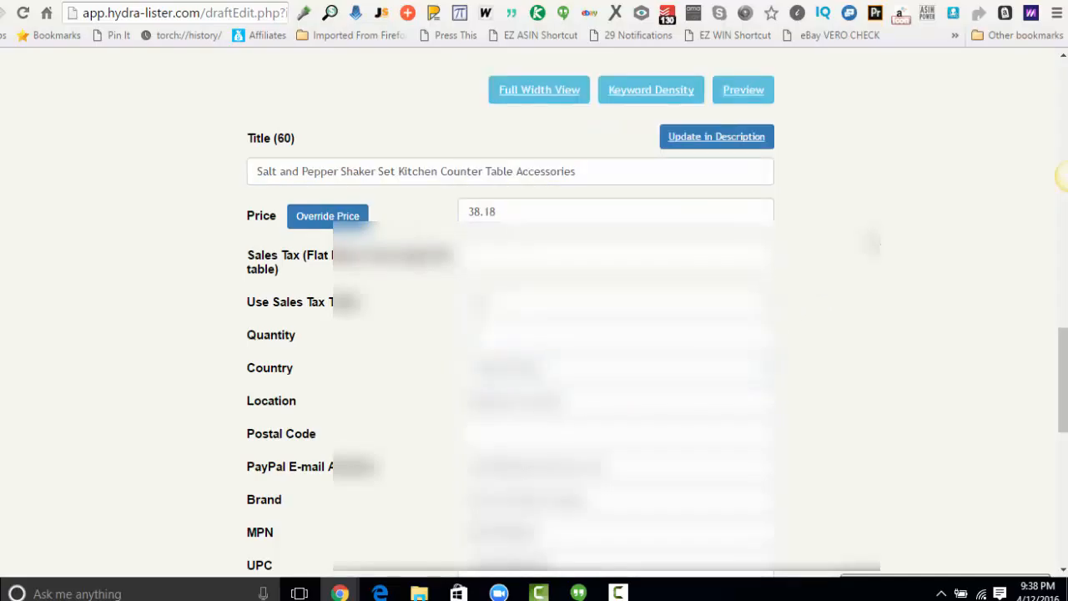
Save the shaker set draft with its current return and picture settings, and acknowledge the update.
{"action": "scroll", "coordinate": [534, 334], "scroll_direction": "down", "scroll_amount": 4}
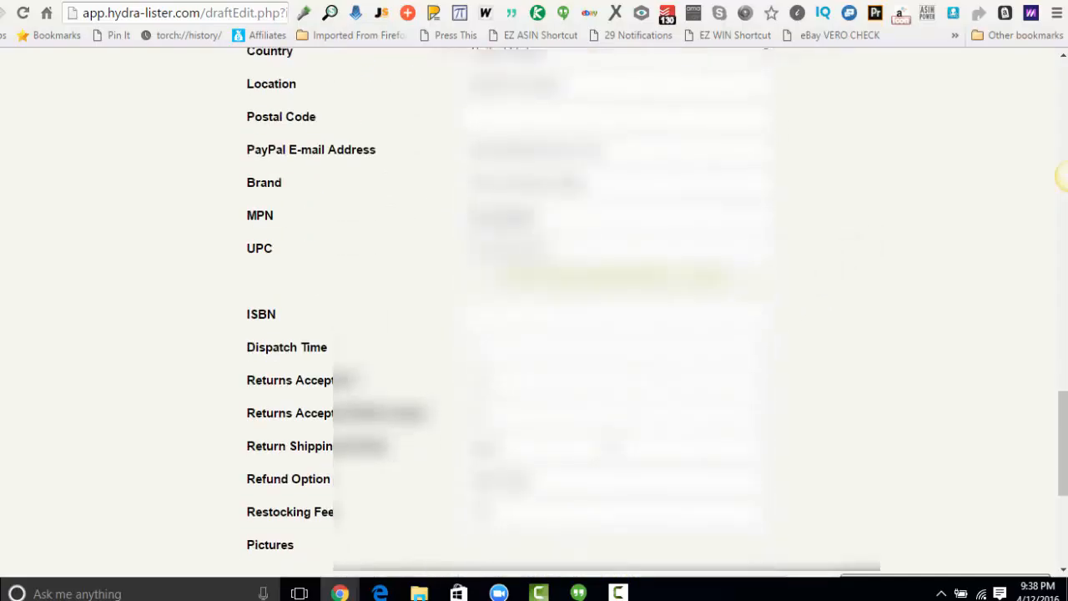
{"action": "scroll", "coordinate": [534, 334], "scroll_direction": "down", "scroll_amount": 3}
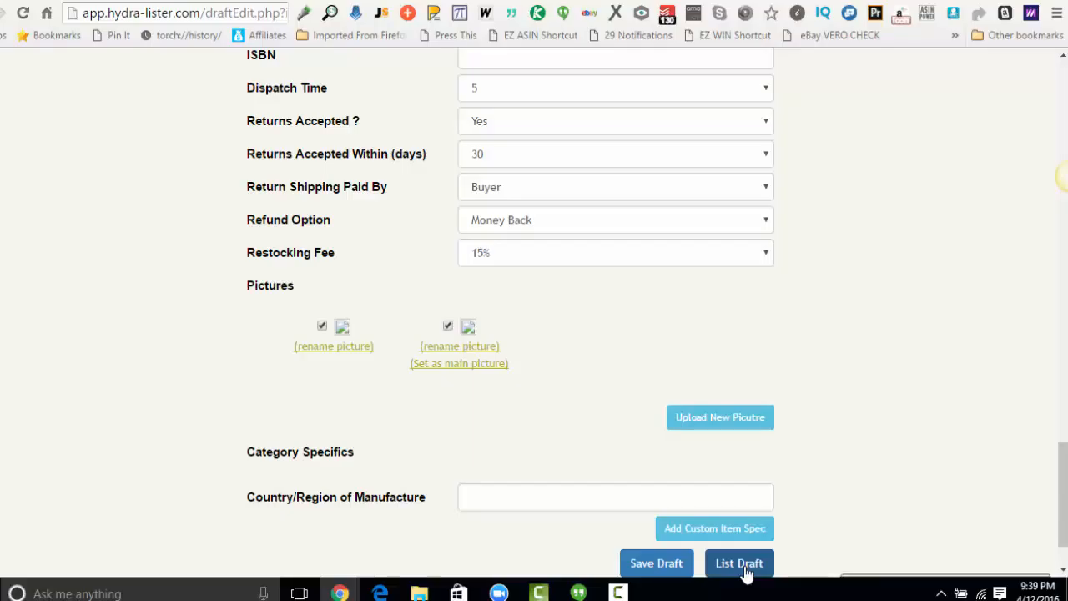
{"action": "left_click", "coordinate": [658, 564]}
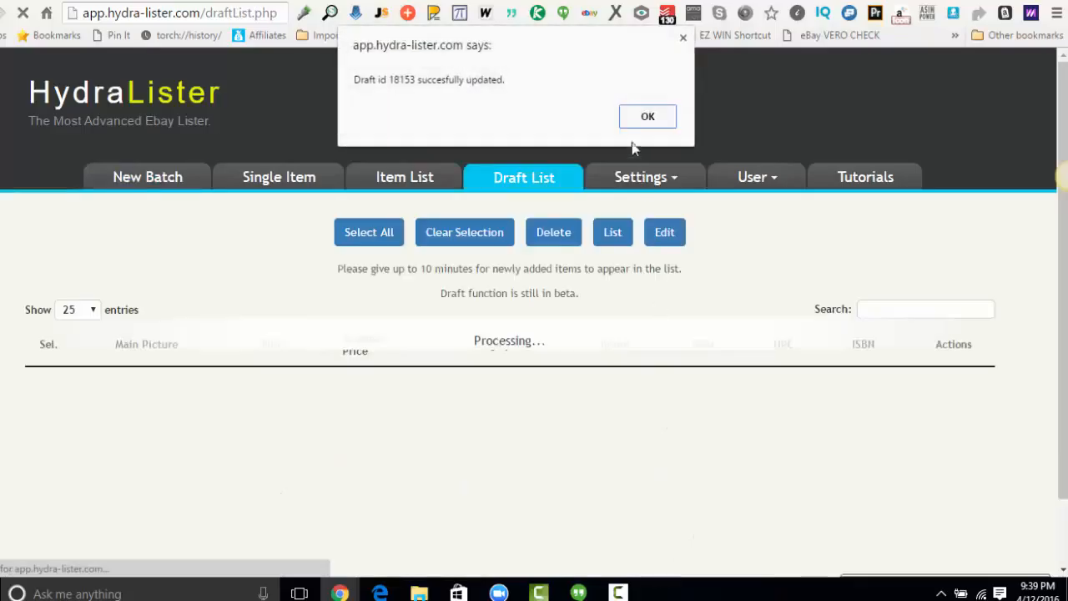
{"action": "left_click", "coordinate": [648, 118]}
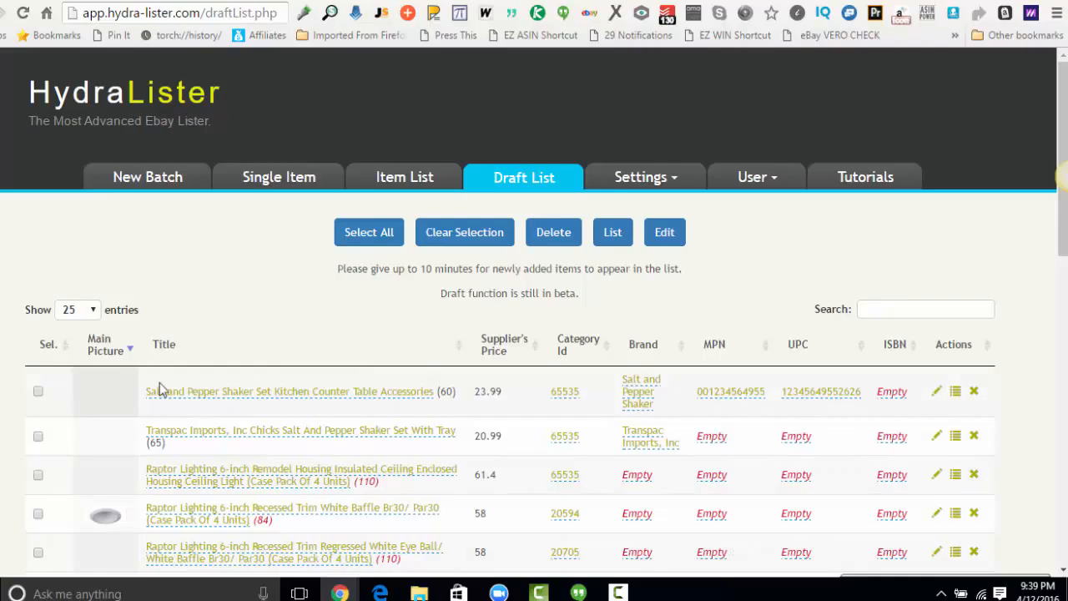
Select all drafts in the draft list and open them for batch editing.
{"action": "scroll", "coordinate": [160, 384], "scroll_direction": "down", "scroll_amount": 2}
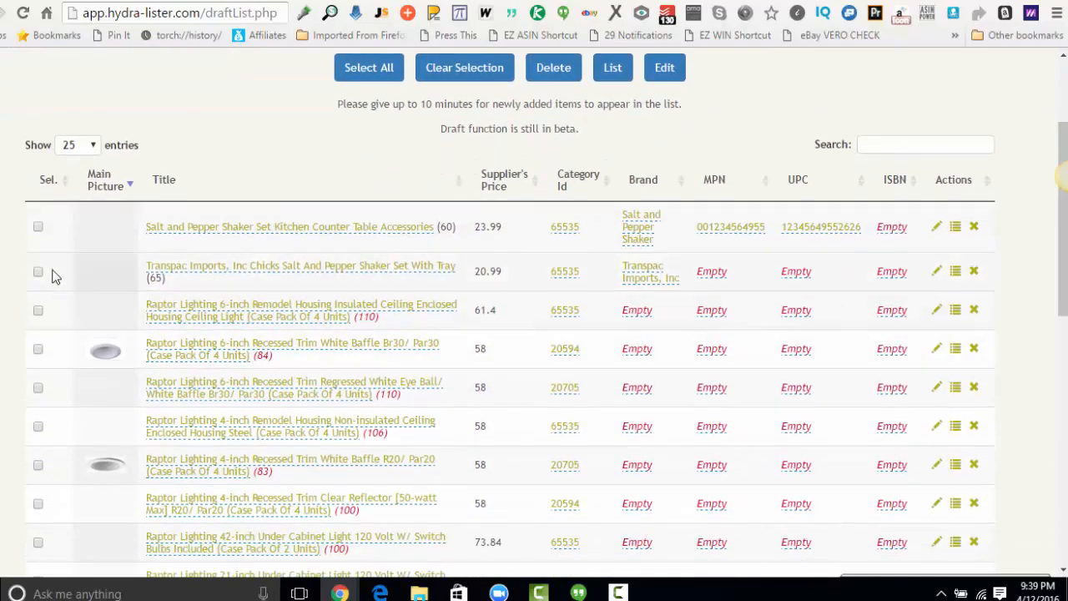
{"action": "scroll", "coordinate": [264, 214], "scroll_direction": "up", "scroll_amount": 1}
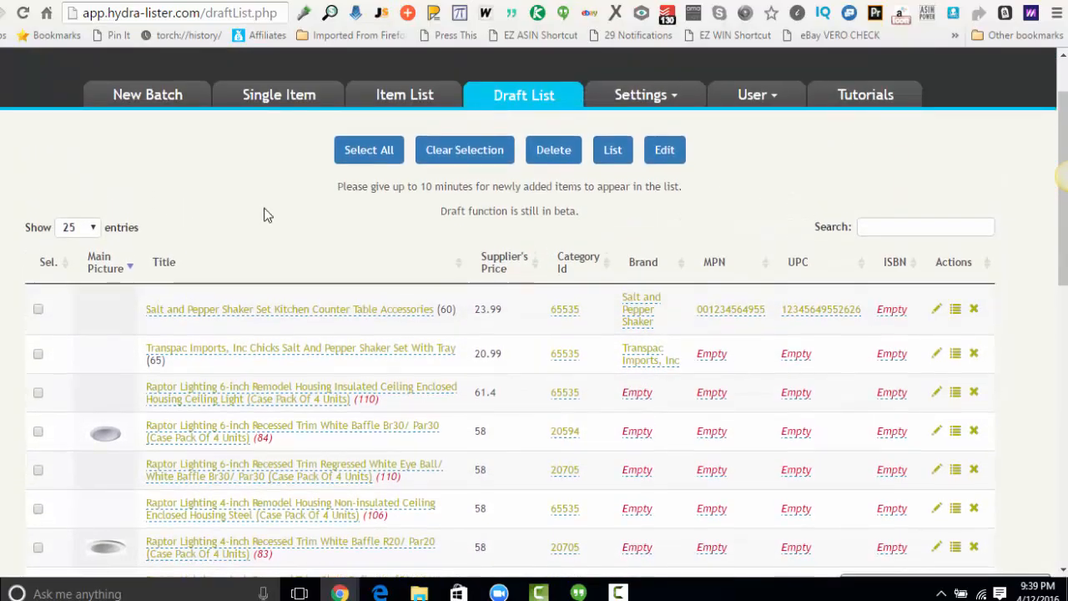
{"action": "left_click", "coordinate": [37, 309]}
{"action": "left_click", "coordinate": [39, 355]}
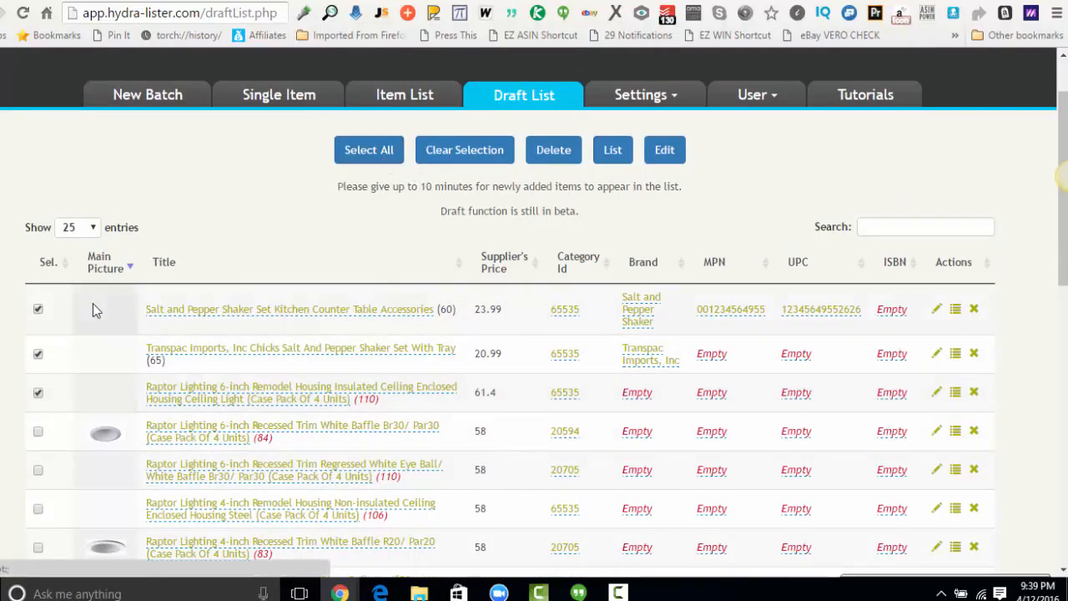
{"action": "left_click", "coordinate": [361, 155]}
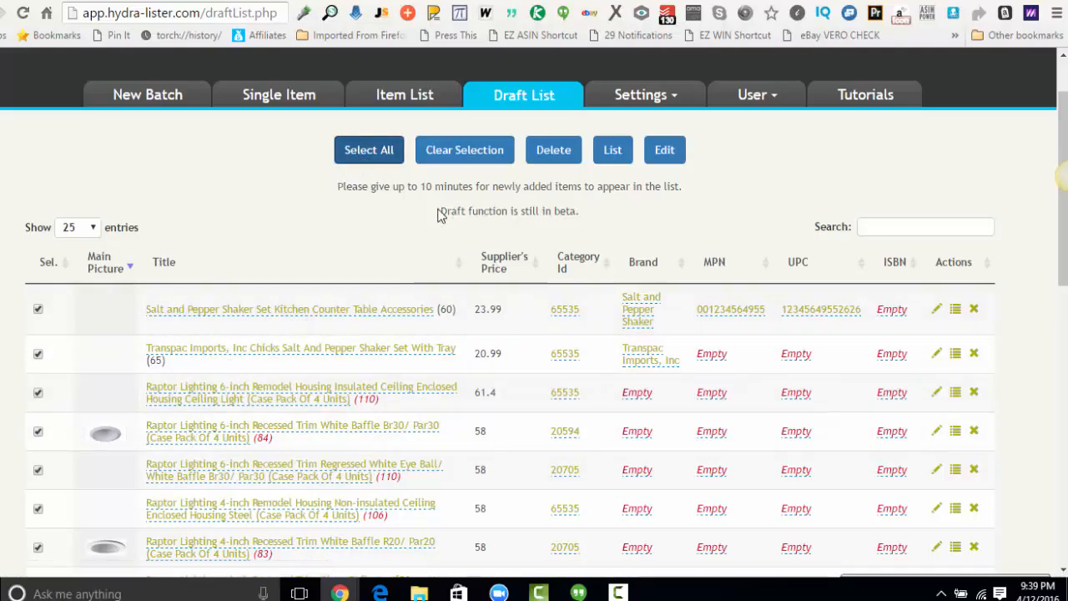
{"action": "left_click", "coordinate": [663, 150]}
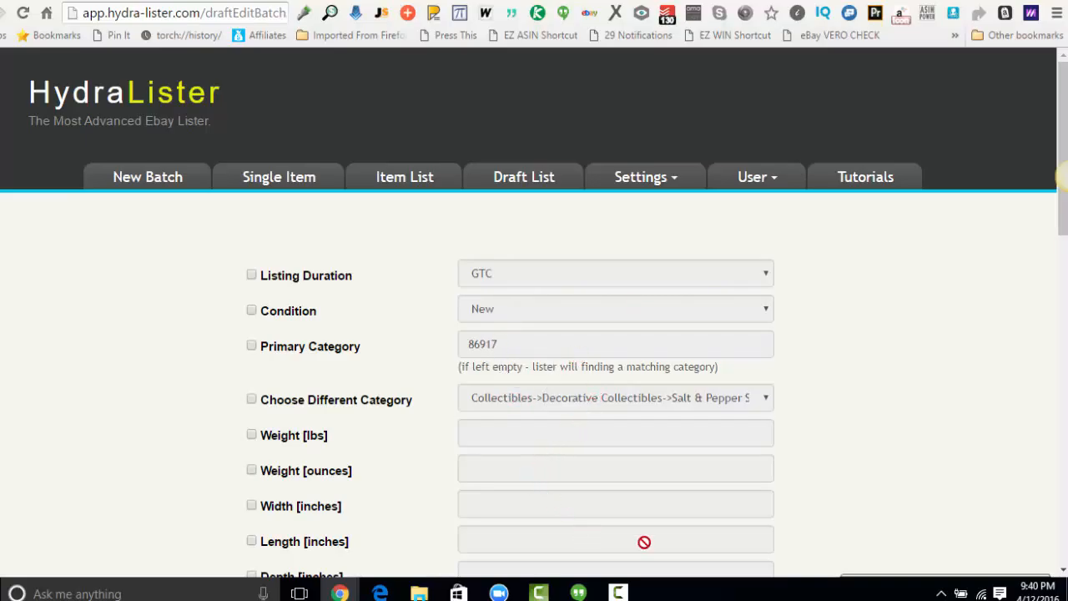
Examine the batch-edit fields, enabling and disabling Return Shipping Paid By to see how a field is unlocked.
{"action": "left_click_drag", "start_coordinate": [1064, 176], "coordinate": [1064, 180]}
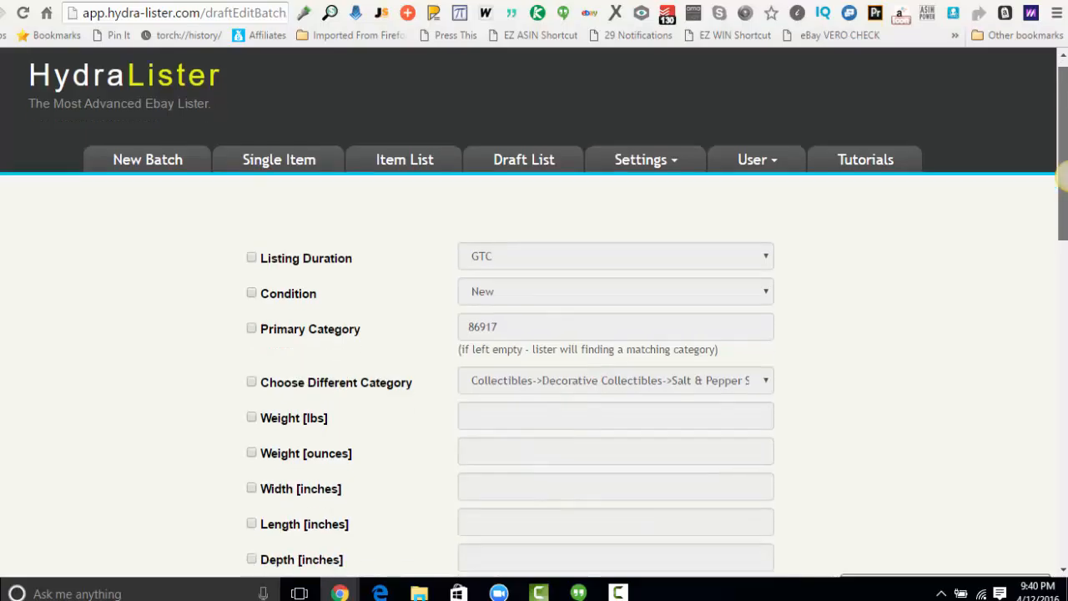
{"action": "scroll", "coordinate": [1061, 176], "scroll_direction": "down", "scroll_amount": 6}
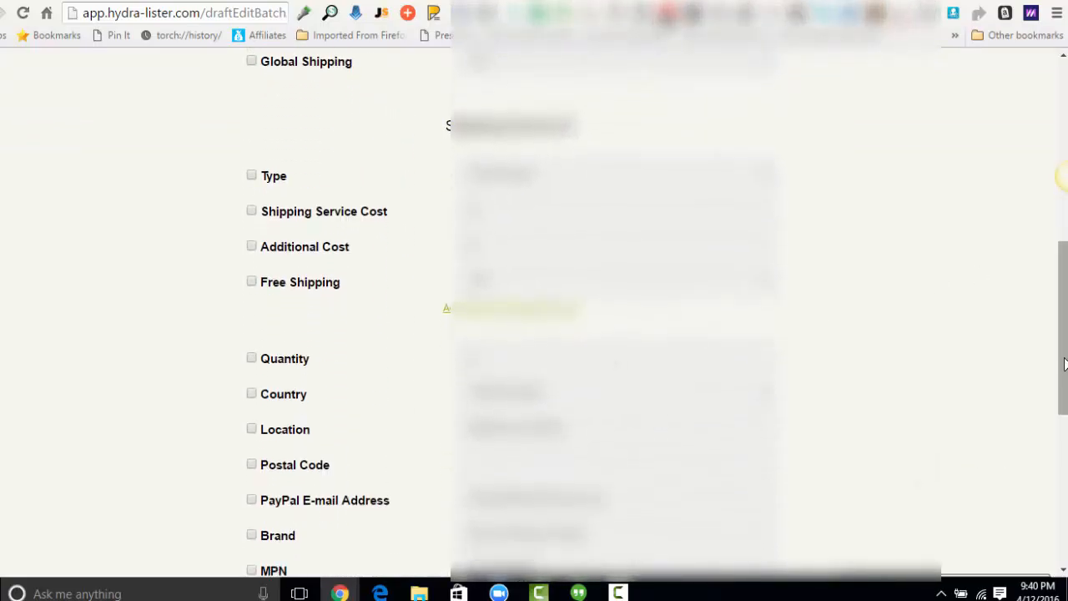
{"action": "left_click_drag", "start_coordinate": [1064, 355], "coordinate": [1053, 492]}
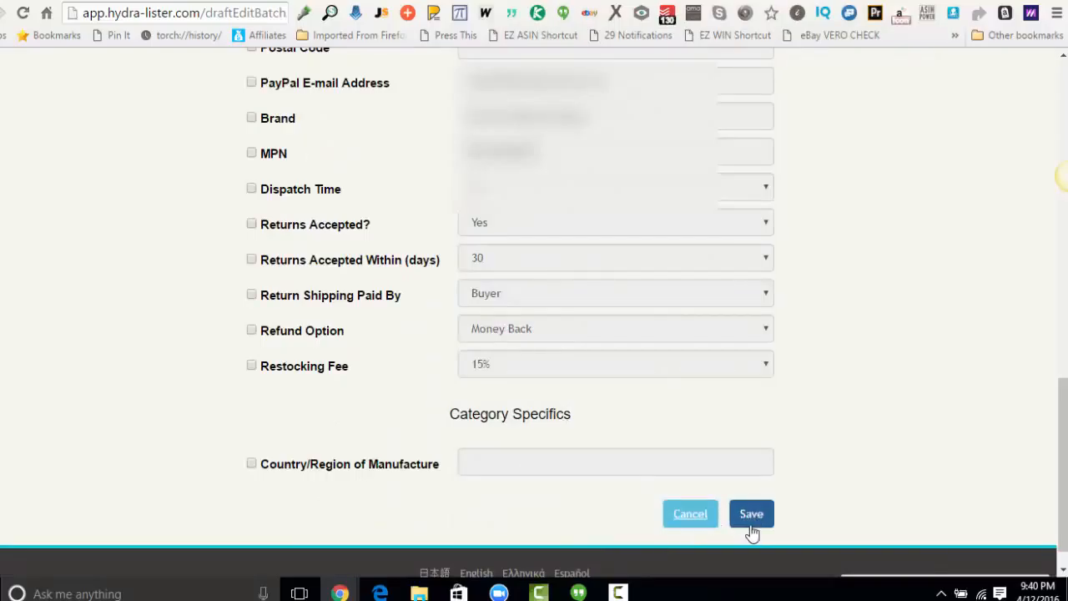
{"action": "left_click", "coordinate": [251, 295]}
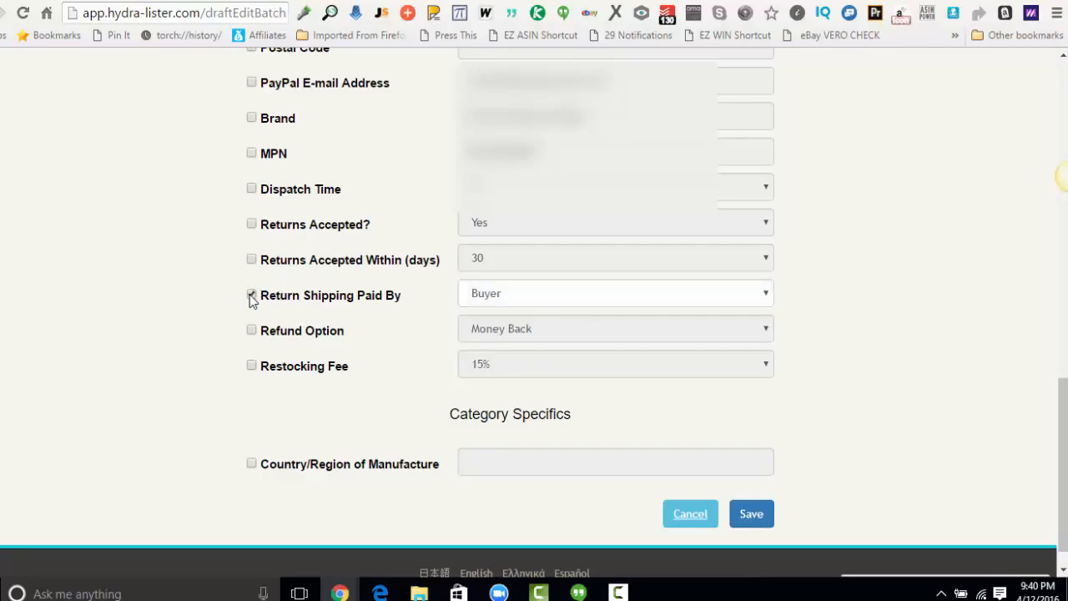
{"action": "left_click", "coordinate": [252, 296]}
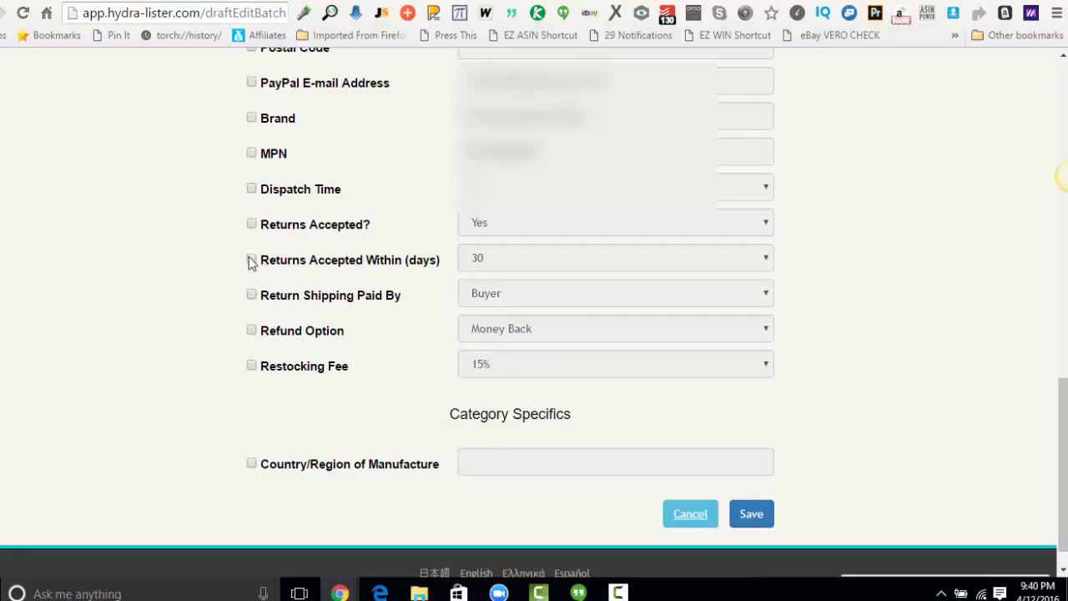
Enable the Returns Accepted field in the batch edit, set it to No, and save the change to the selected drafts.
{"action": "left_click", "coordinate": [252, 225]}
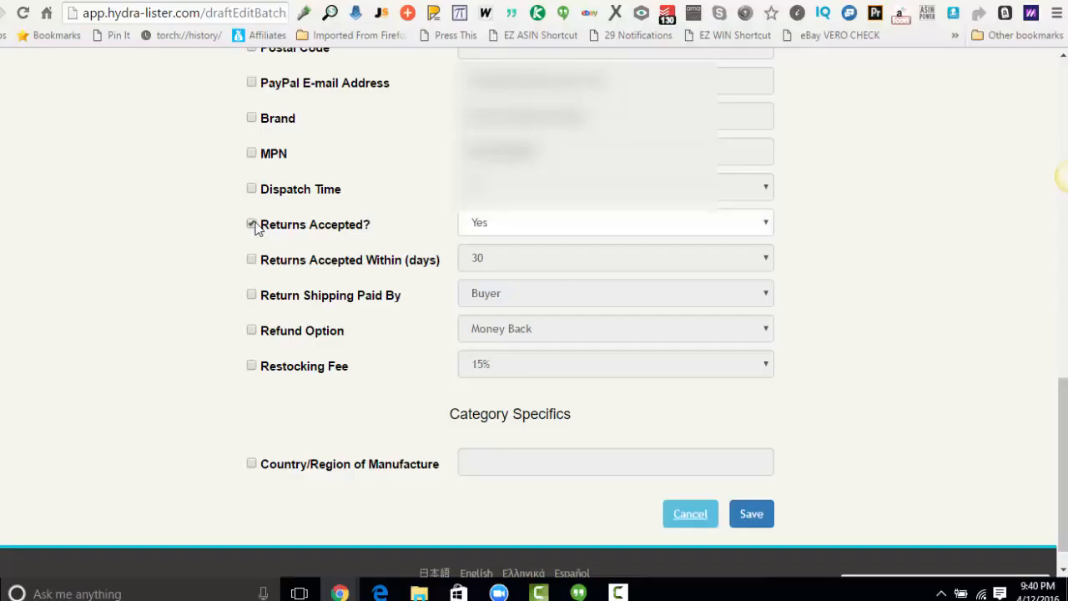
{"action": "left_click", "coordinate": [615, 225]}
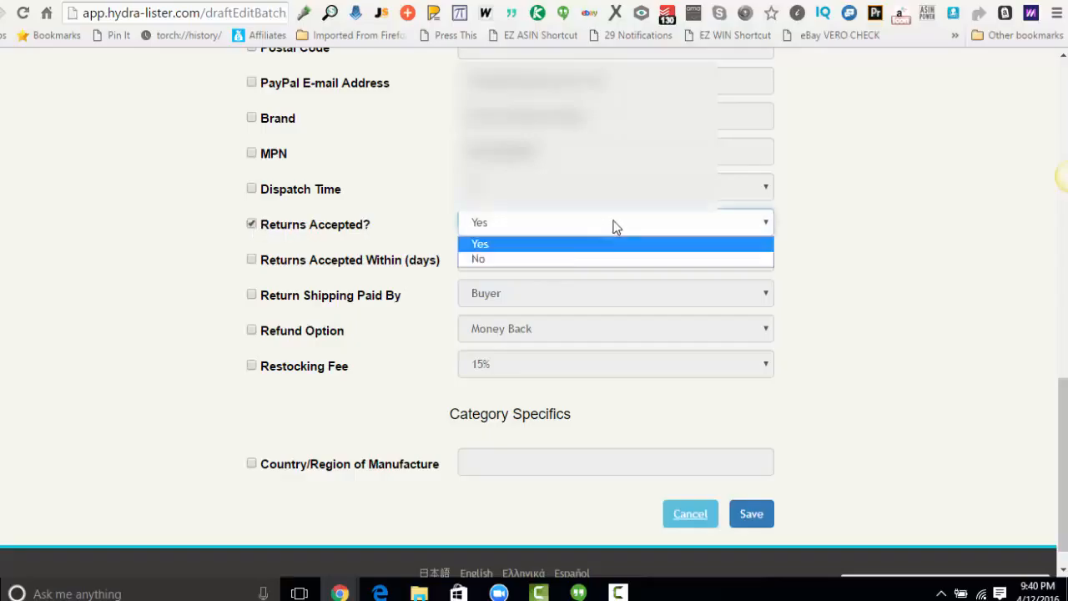
{"action": "left_click", "coordinate": [579, 258]}
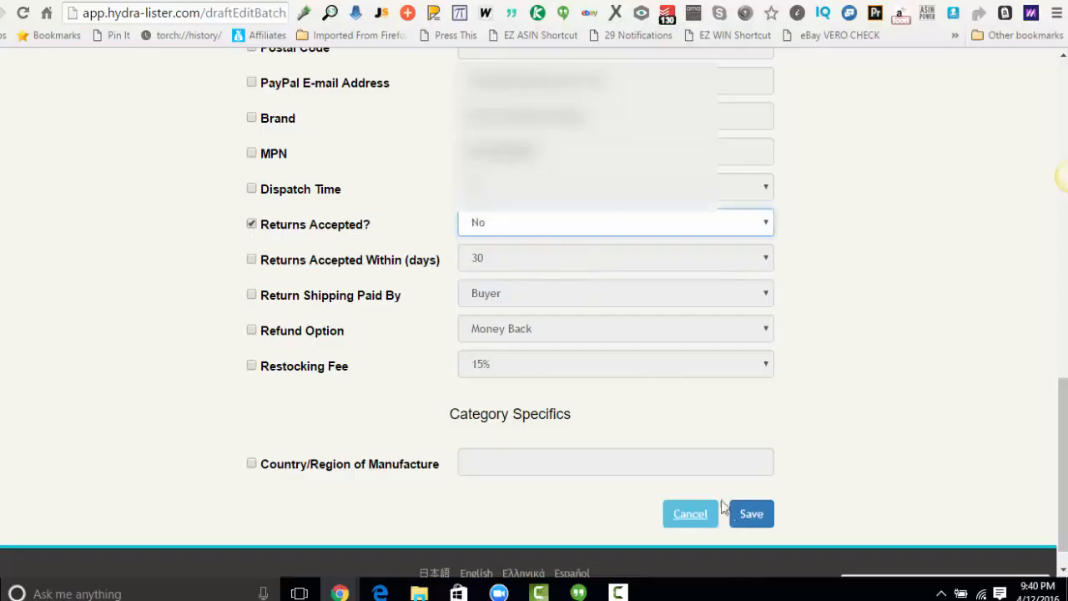
{"action": "left_click", "coordinate": [758, 515]}
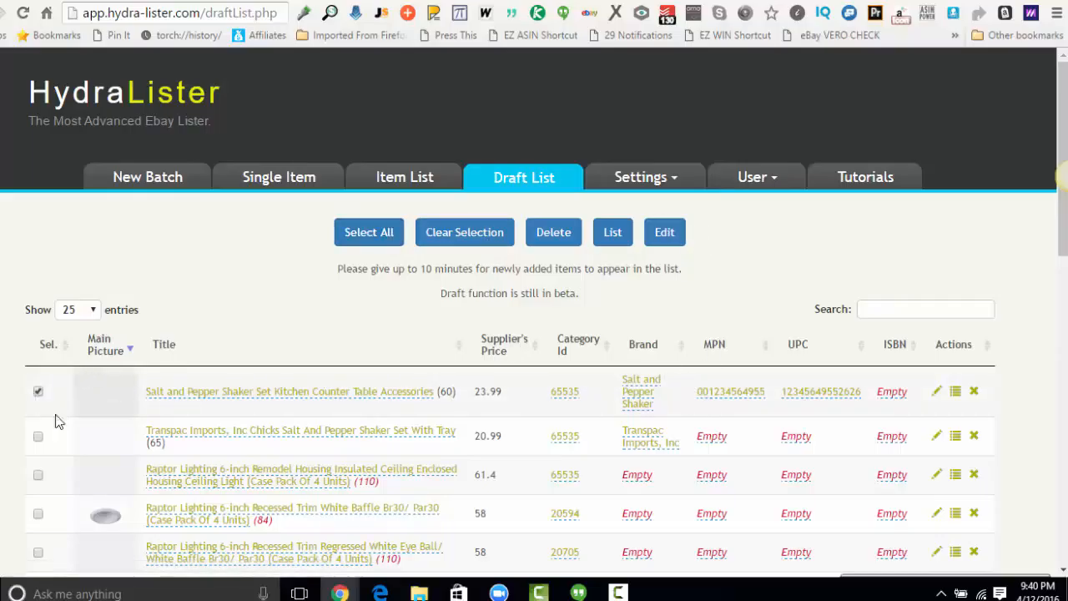
Delete the two salt and pepper shaker set drafts and the Raptor Lighting 6-inch Remodel Housing draft, confirming the deletion.
{"action": "left_click", "coordinate": [37, 437]}
{"action": "left_click", "coordinate": [571, 242]}
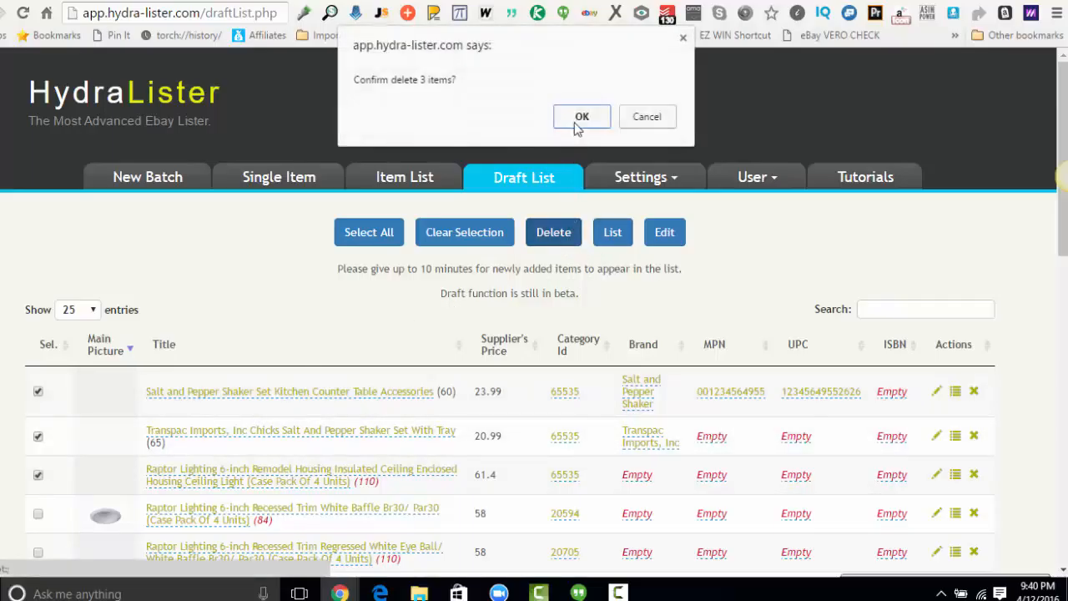
{"action": "left_click", "coordinate": [577, 124]}
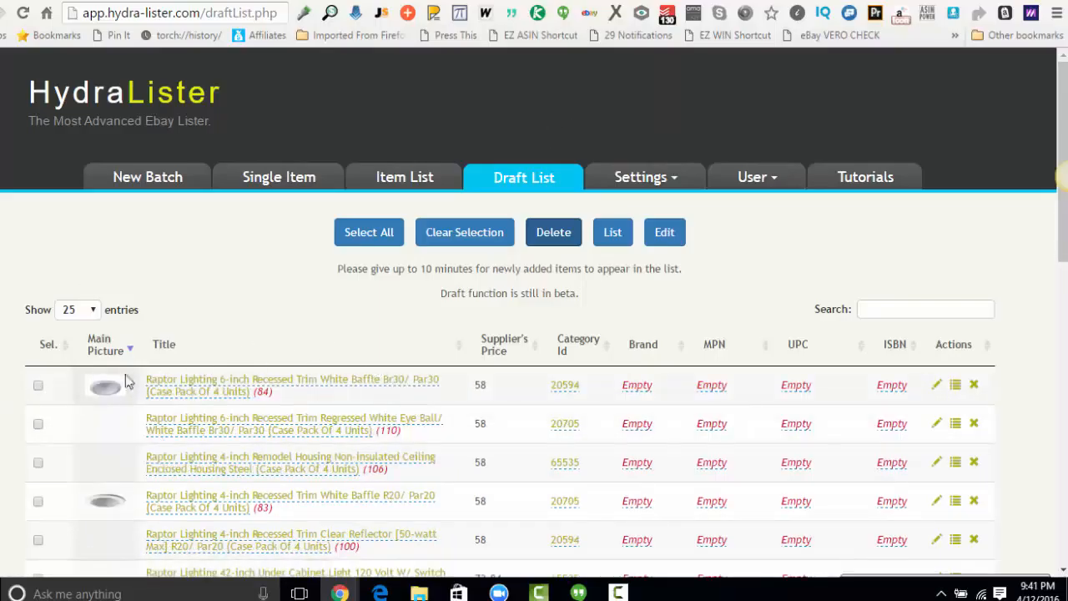
Select the first four Raptor Lighting drafts individually, extend the selection to all drafts, and clear the whole selection.
{"action": "left_click", "coordinate": [38, 386]}
{"action": "left_click", "coordinate": [37, 424]}
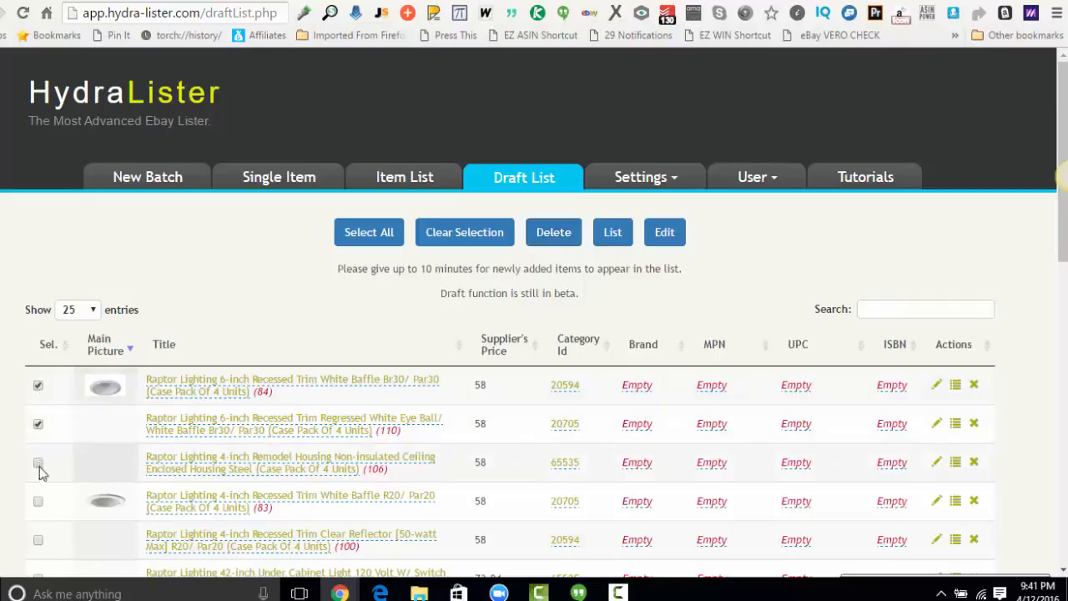
{"action": "left_click", "coordinate": [38, 463]}
{"action": "left_click", "coordinate": [38, 502]}
{"action": "left_click", "coordinate": [372, 233]}
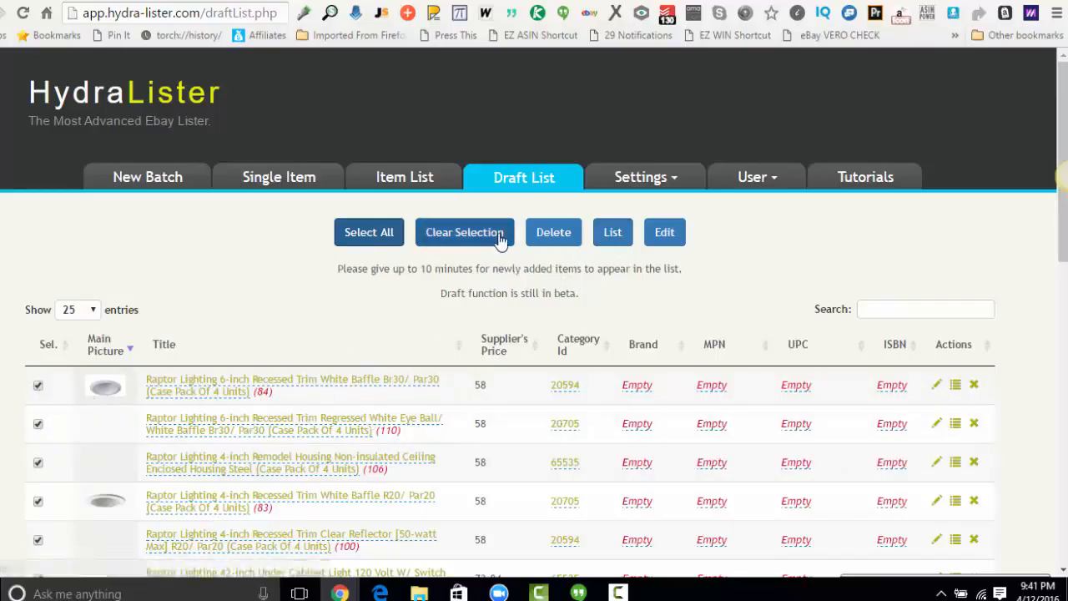
{"action": "left_click", "coordinate": [465, 233]}
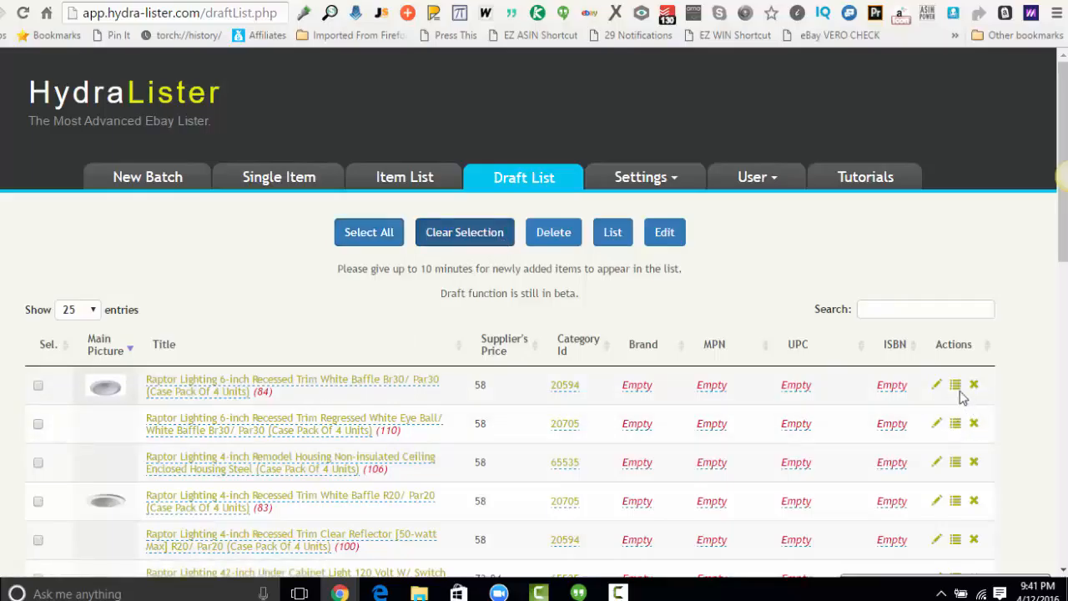